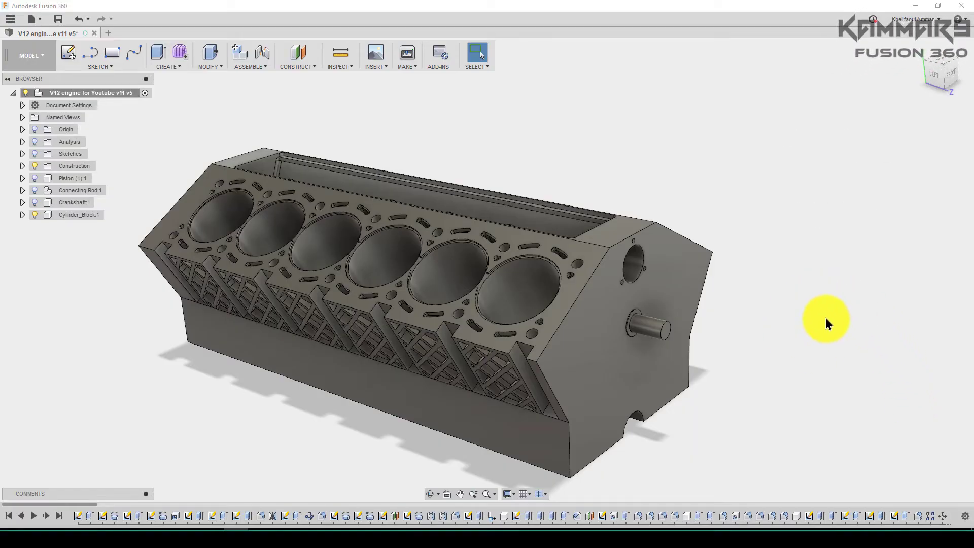
Step: Start a sketch on the cylinder block's end face
scroll(826, 317, "down", 2)
mouse_move(695, 306)
middle_mouse_down("shift")
mouse_move(643, 315)
mouse_move(639, 359)
mouse_move(587, 315)
mouse_move(569, 254)
mouse_move(562, 312)
mouse_move(637, 320)
mouse_move(672, 310)
mouse_move(675, 300)
mouse_move(672, 309)
mouse_move(659, 337)
mouse_move(546, 331)
middle_mouse_up("shift")
scroll(545, 329, "up", 2)
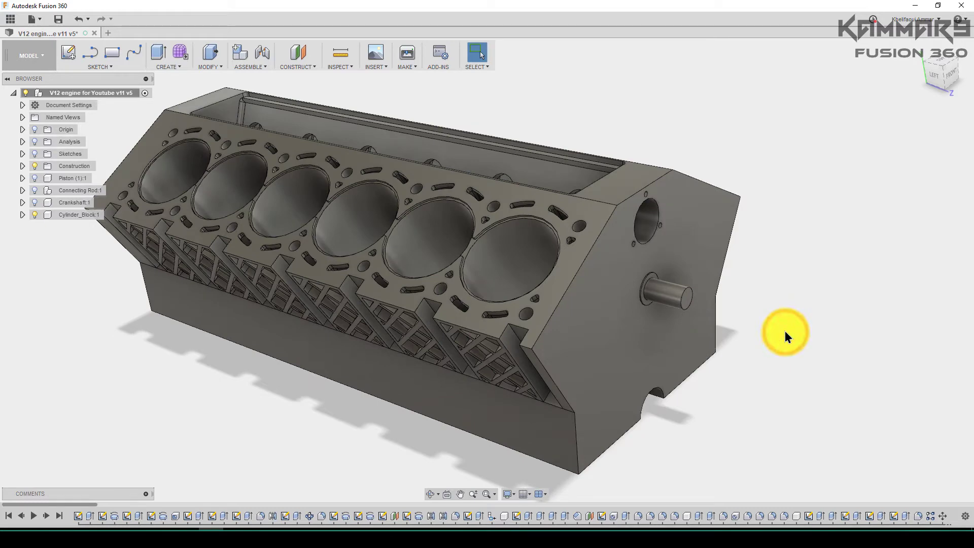
left_click(590, 315)
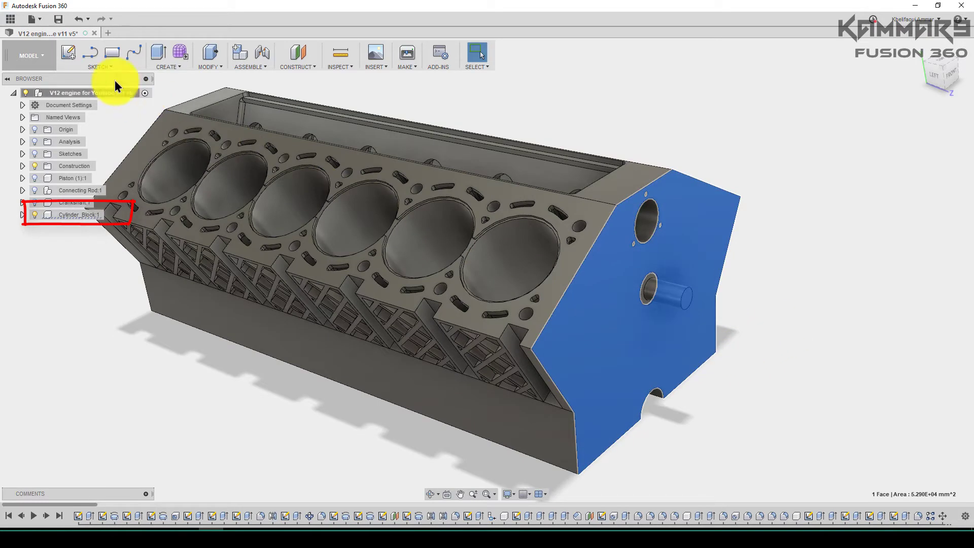
left_click(69, 52)
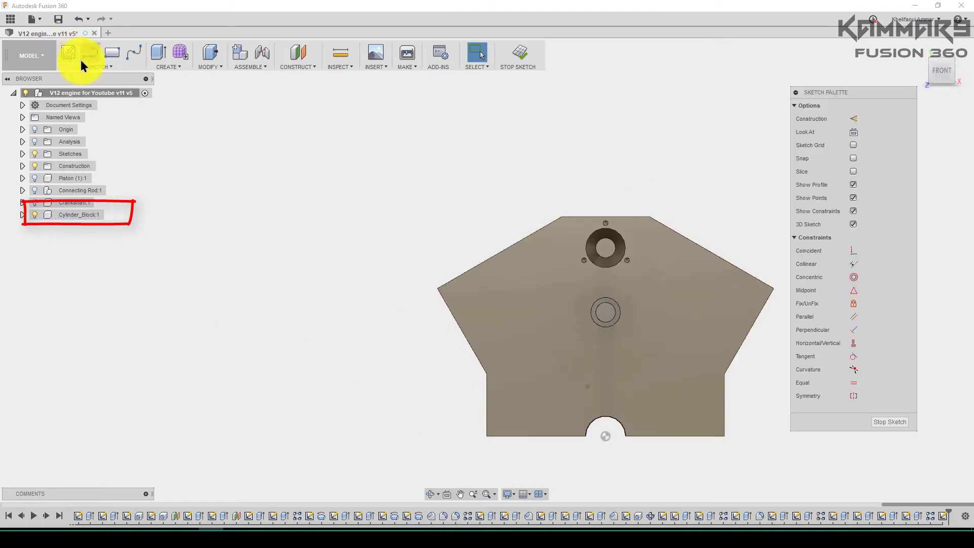
Step: Offset the end-face outline 8 mm inward (-8 mm)
left_click(635, 268)
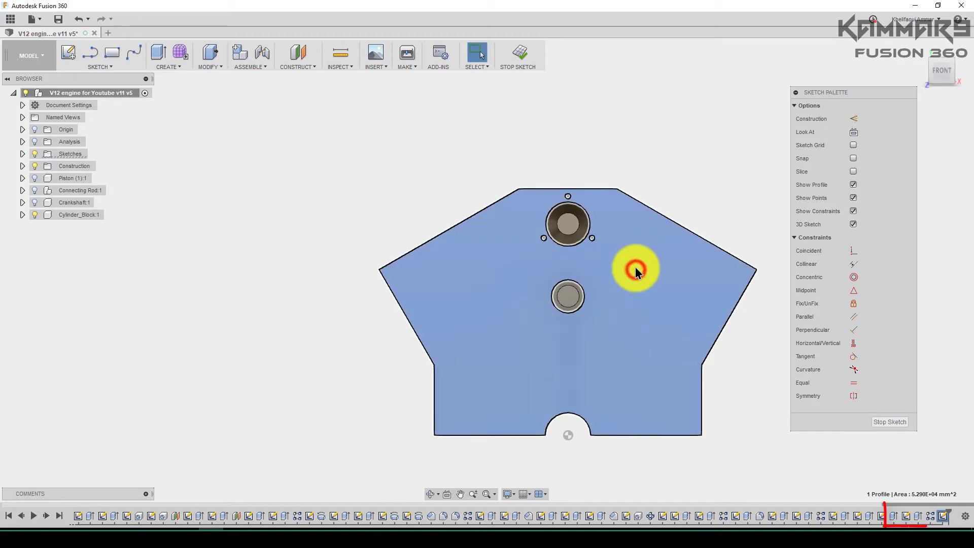
key("o")
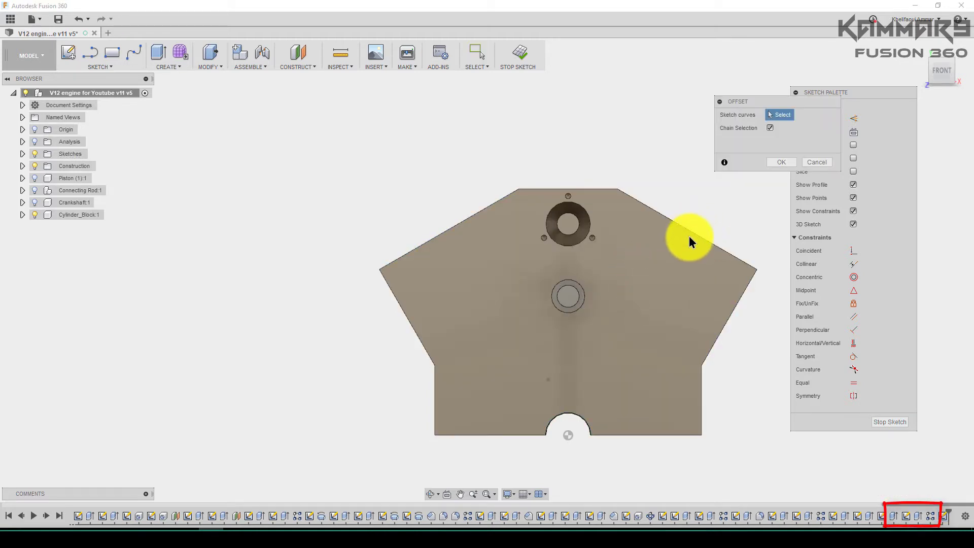
left_click(690, 233)
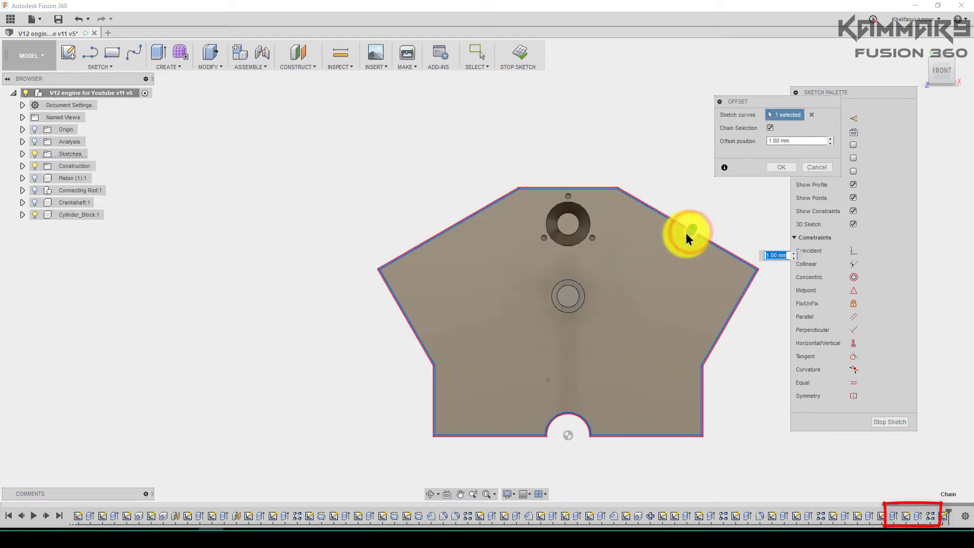
left_click_drag(687, 232, 676, 238)
type("-6")
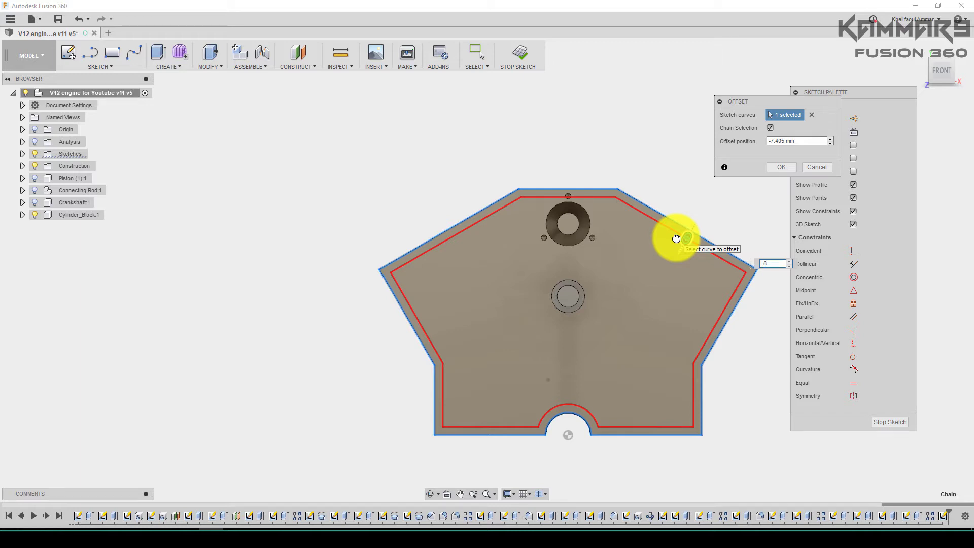
key("Return")
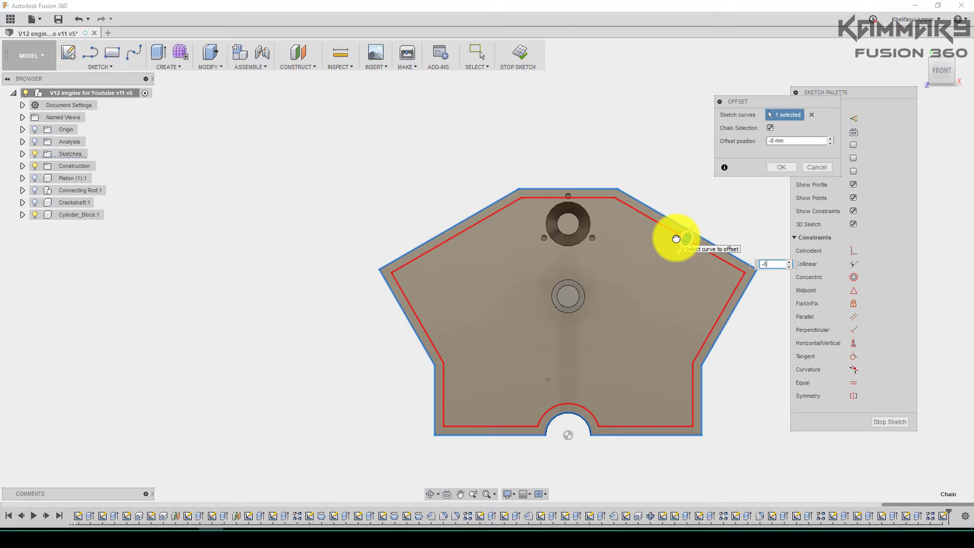
key("Return")
scroll(623, 404, "up", 3)
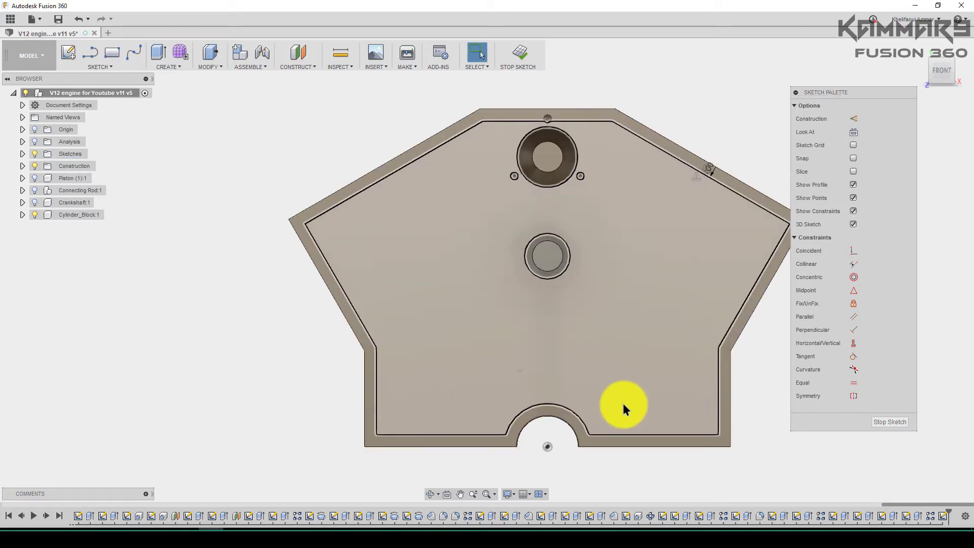
scroll(536, 393, "down", 1)
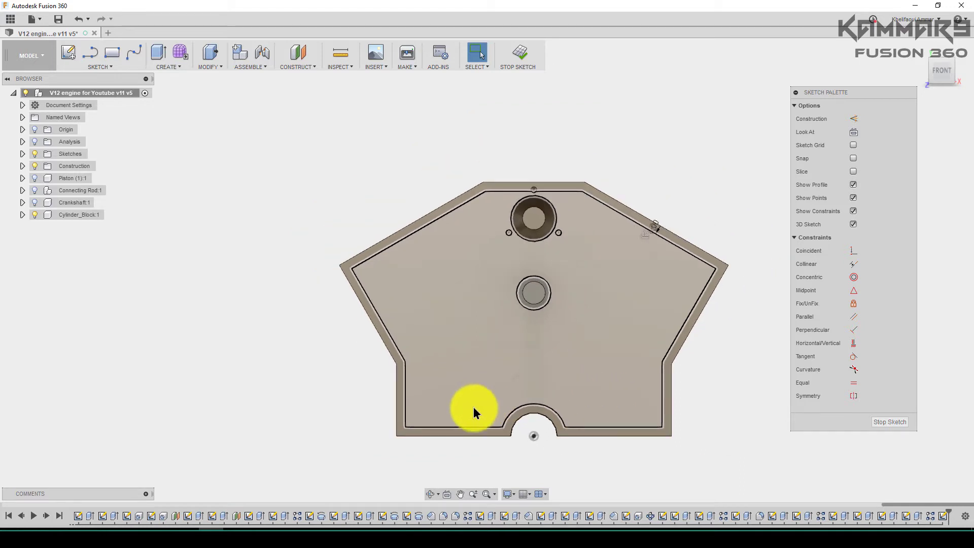
scroll(400, 408, "down", 2)
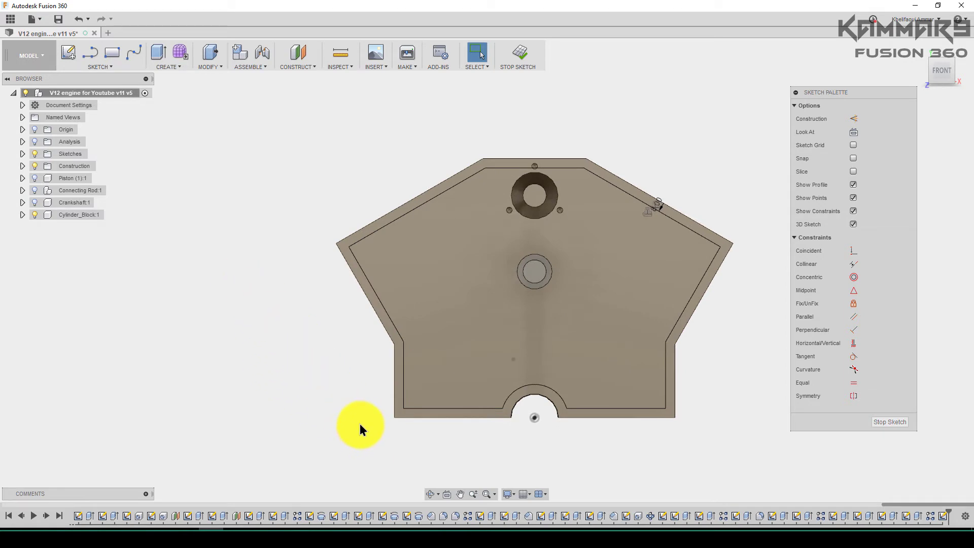
Step: Draw an angled three-point rectangle to the left of the block outline
key("r")
left_click(240, 396)
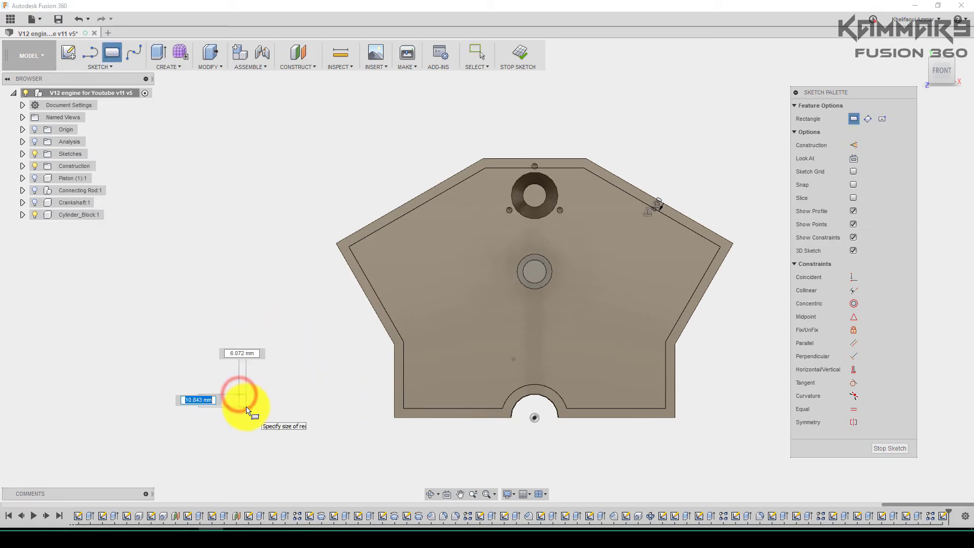
key("Escape")
left_click(102, 66)
mouse_move(81, 103)
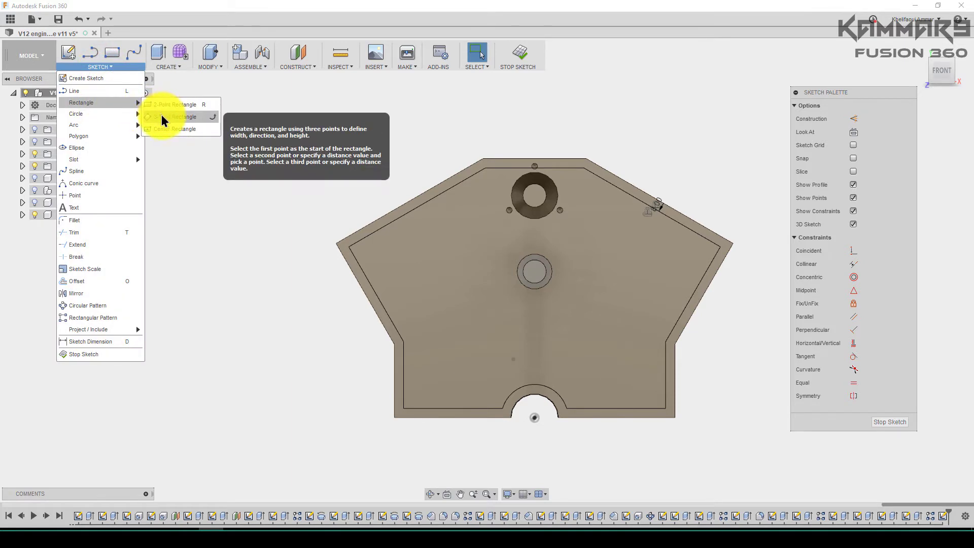
left_click(161, 117)
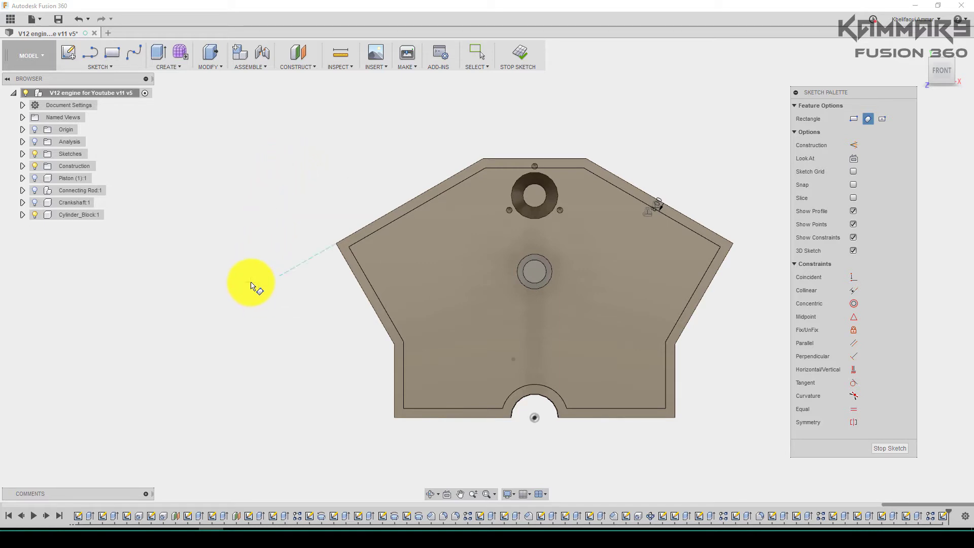
left_click(241, 269)
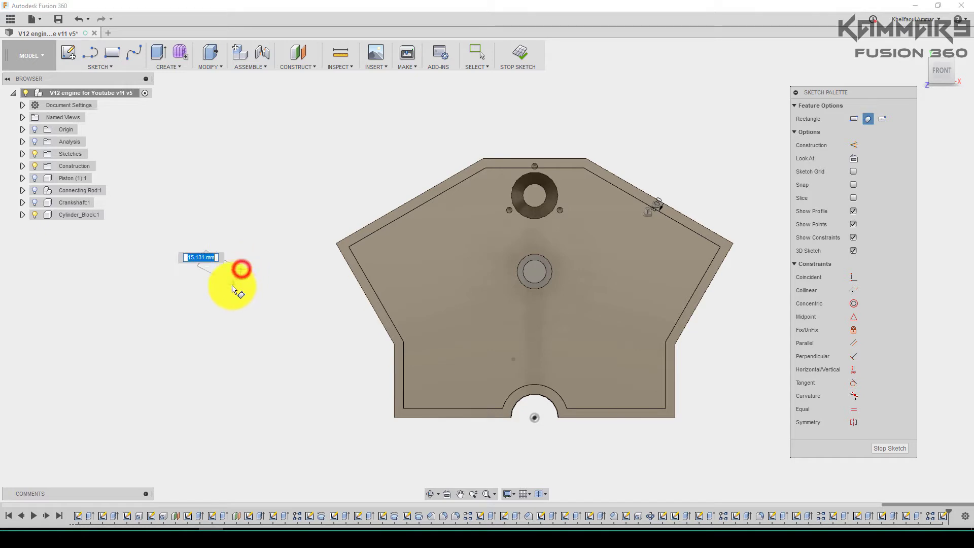
left_click(213, 298)
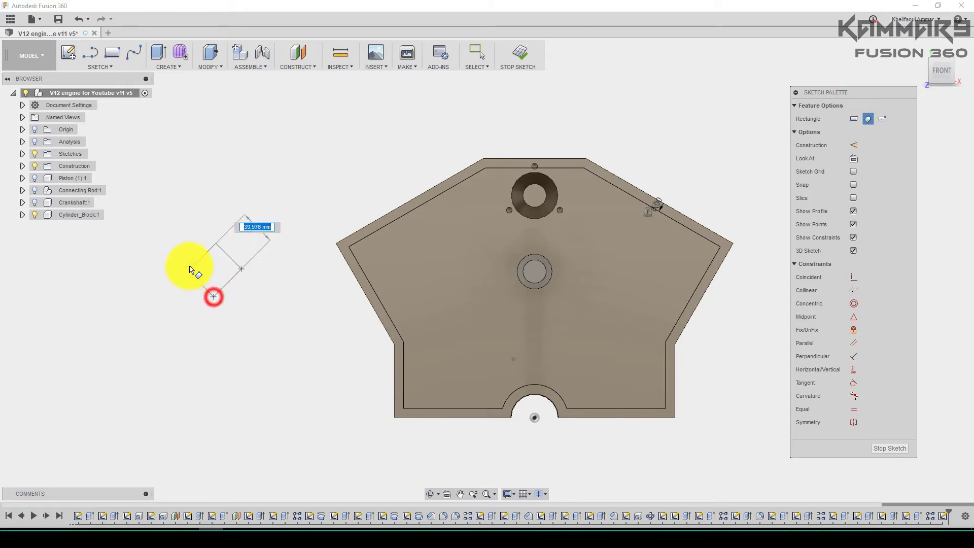
left_click(178, 255)
key("Escape")
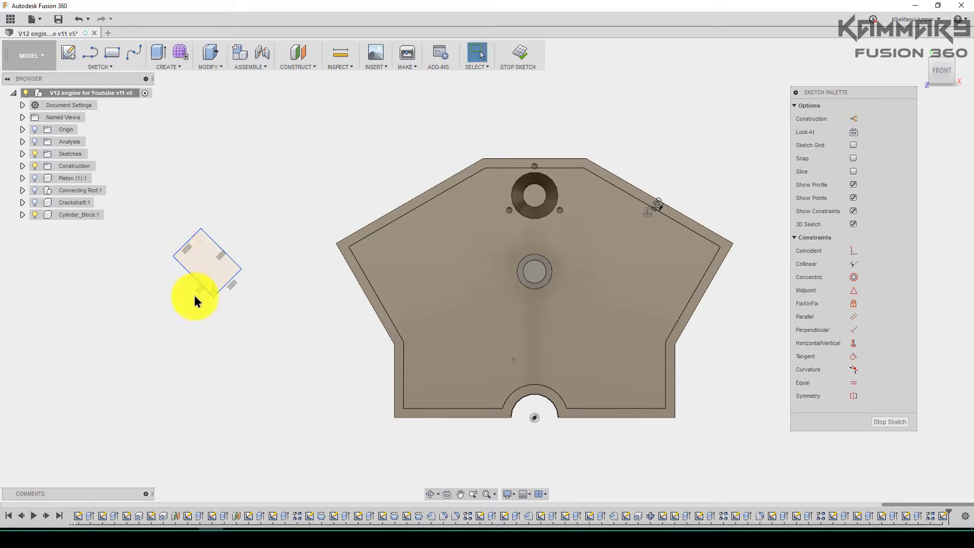
Step: Dimension the rectangle's long edge at 50 mm and short edge at 30 mm
key("d")
left_click(191, 276)
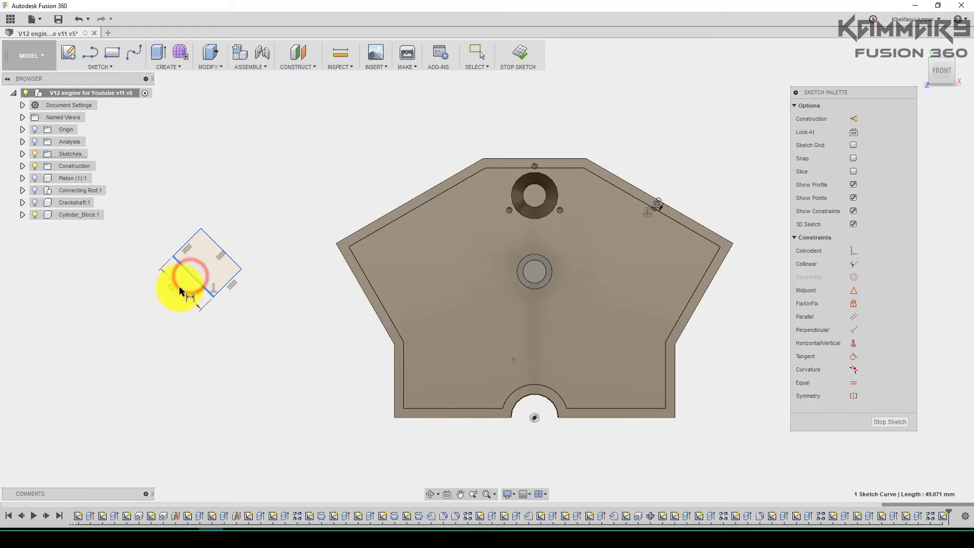
left_click(178, 288)
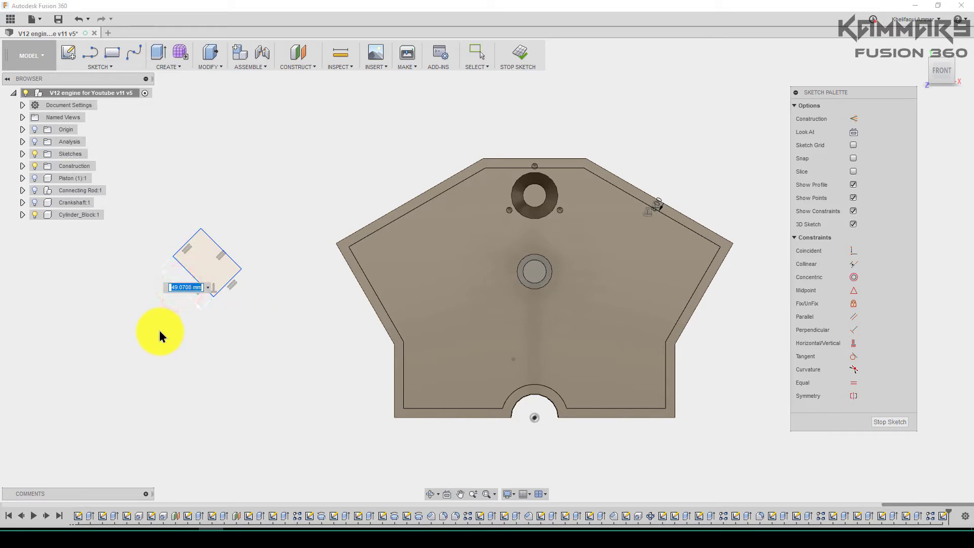
type("50")
key("Return")
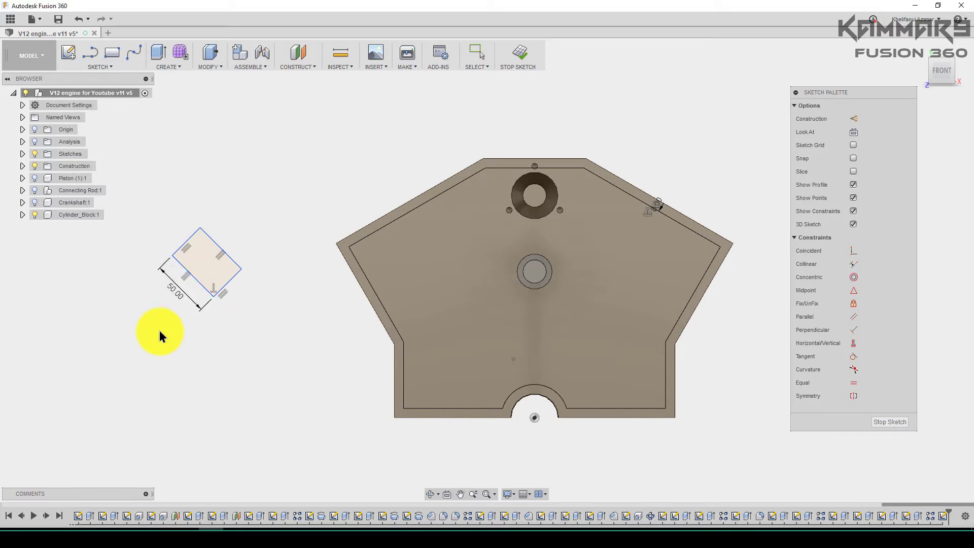
left_click(188, 235)
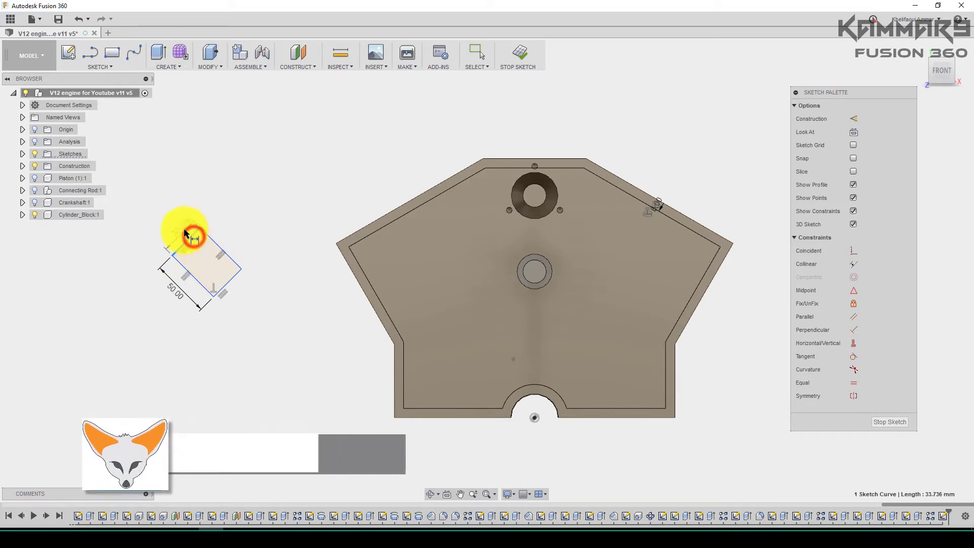
left_click(185, 231)
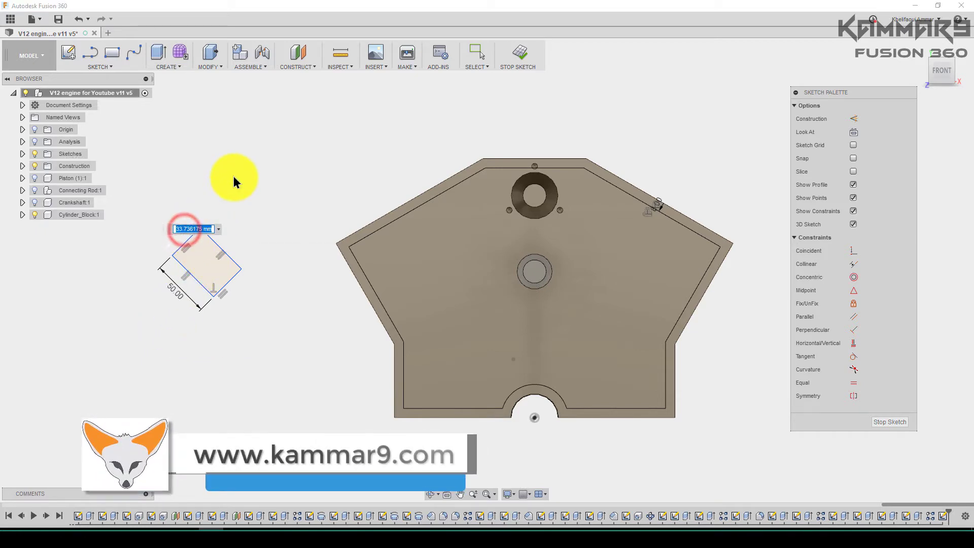
type("30")
key("Return")
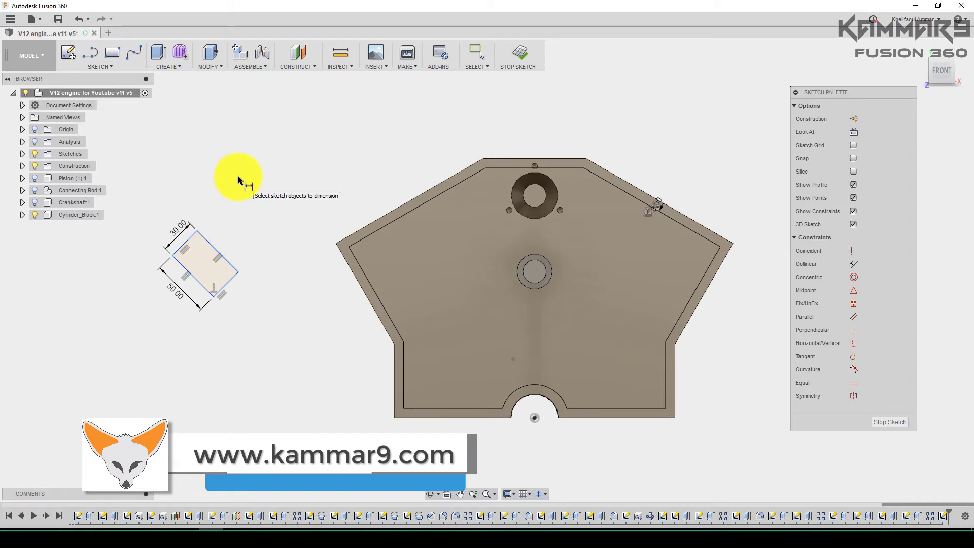
key("Escape")
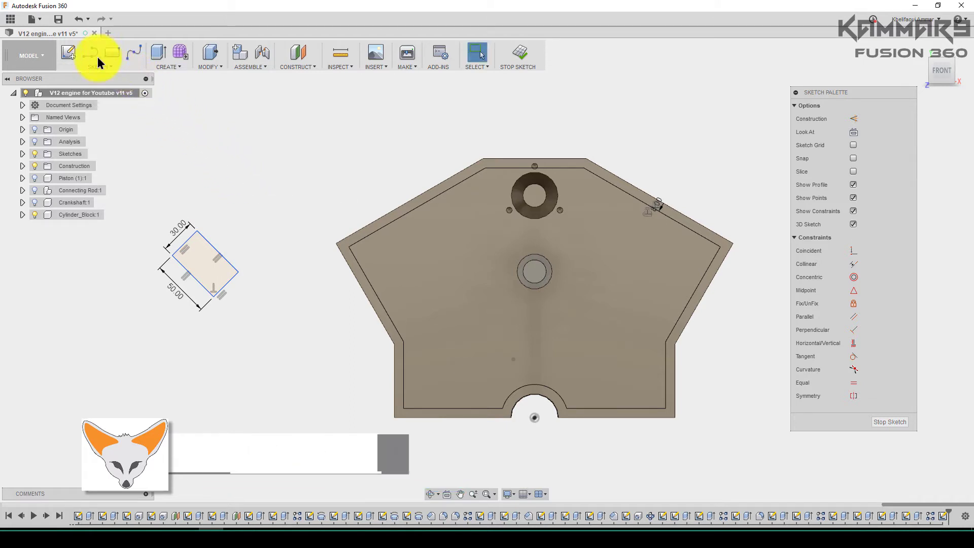
Step: Start an arc at the rectangle's corner, then cancel it
left_click(97, 57)
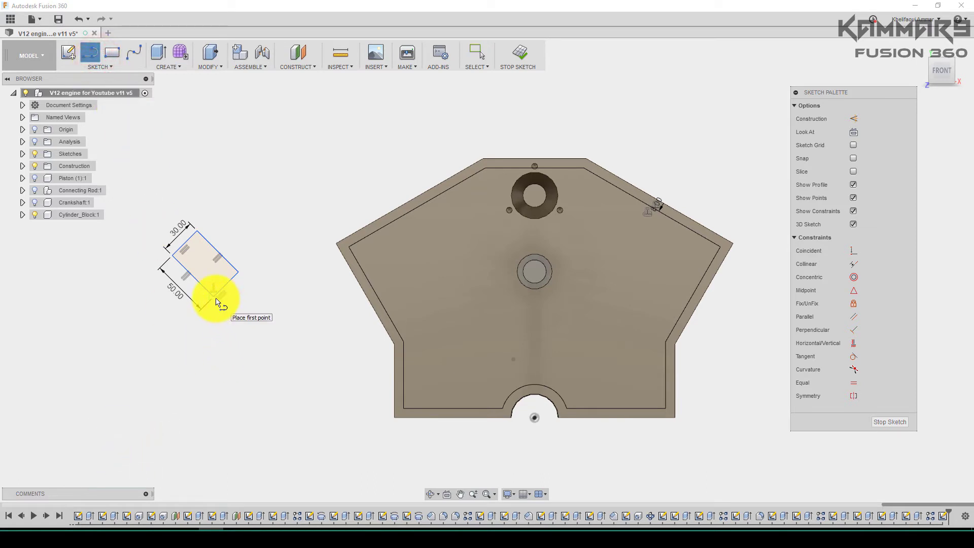
left_click(241, 277)
left_click(260, 300)
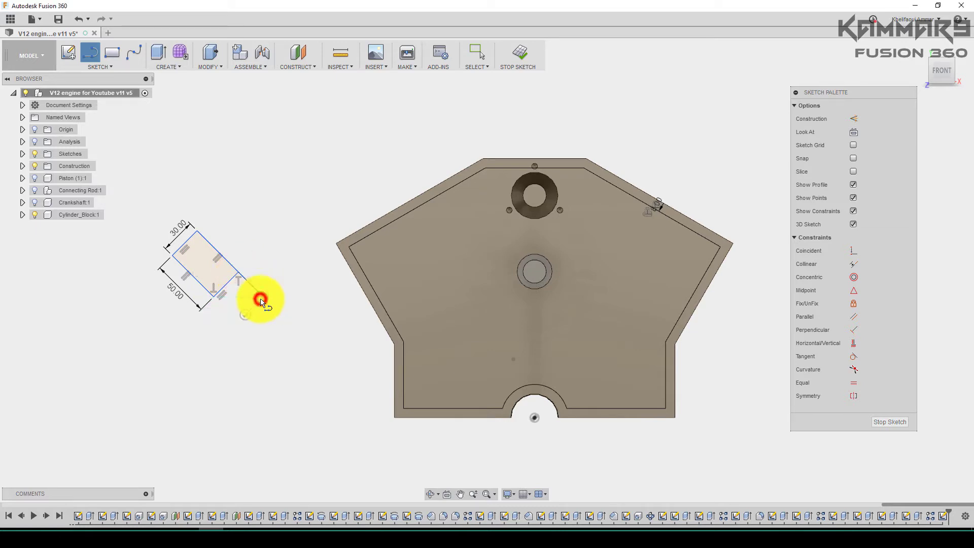
key("Escape")
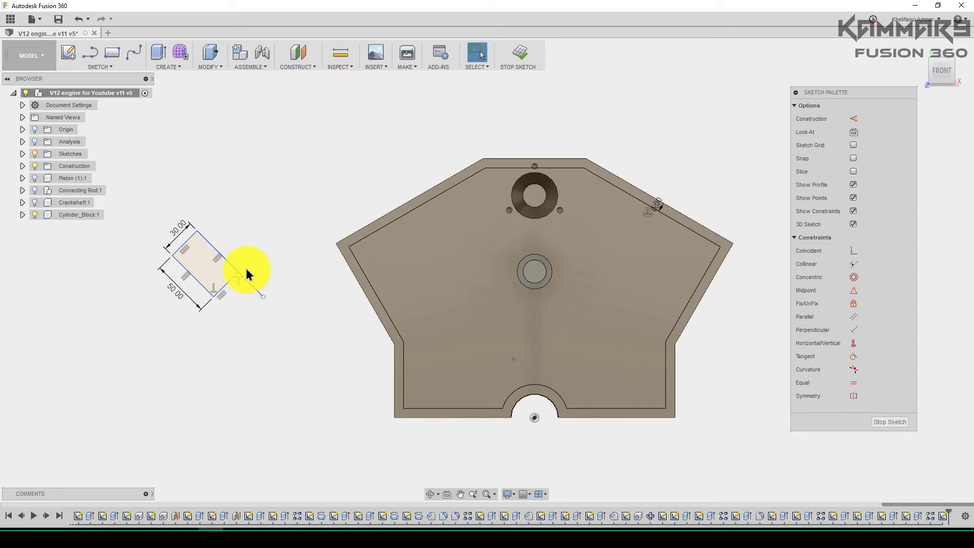
Step: Dimension the rectangle edge at 45° to the block's bottom edge, then select the rectangle
key("d")
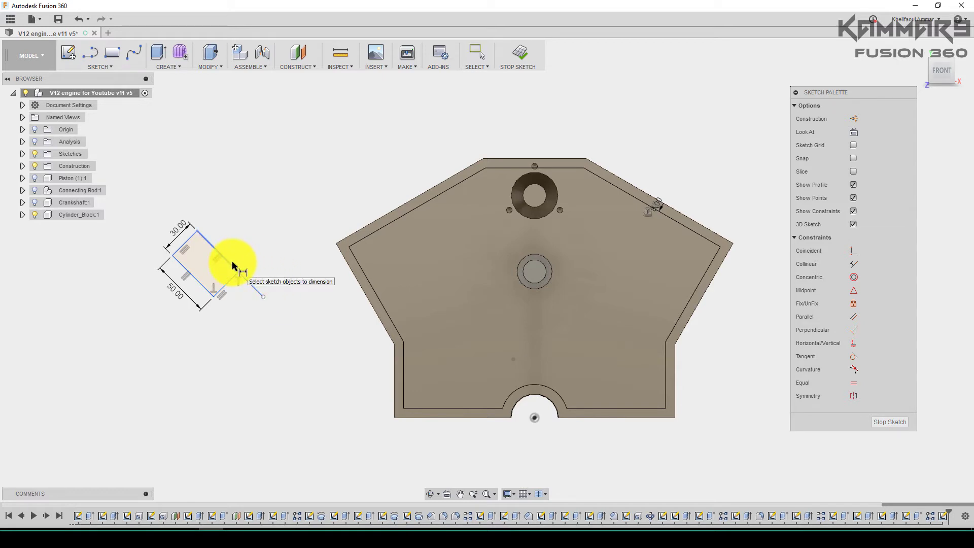
left_click(233, 265)
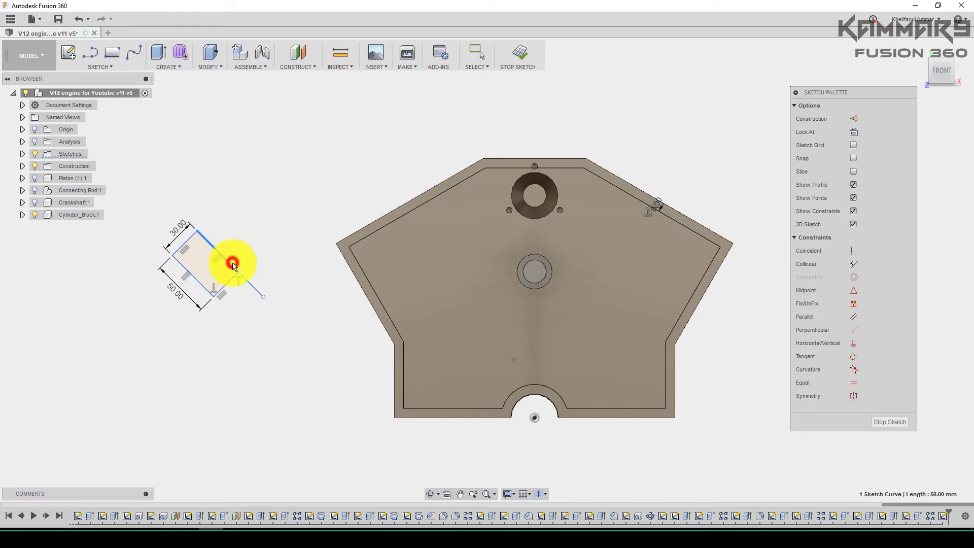
left_click(414, 418)
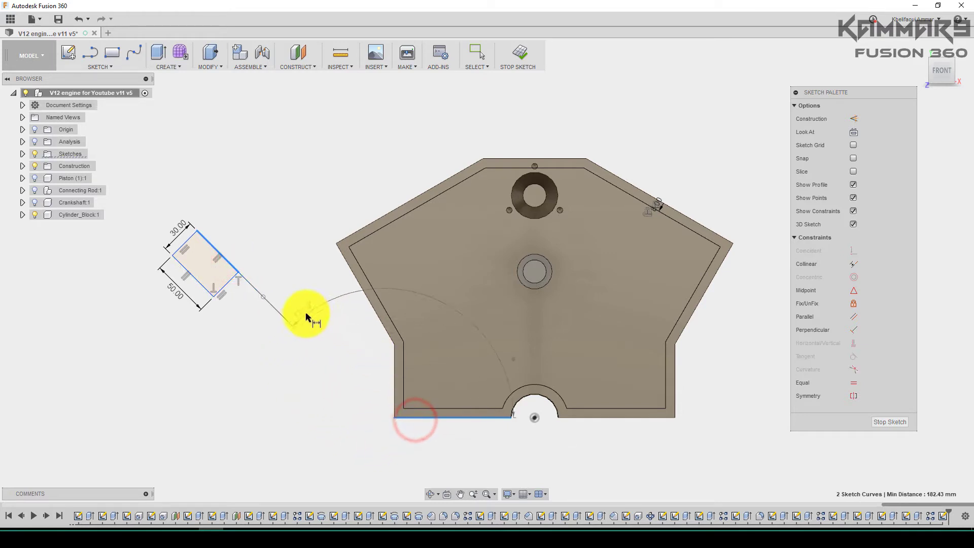
left_click(244, 354)
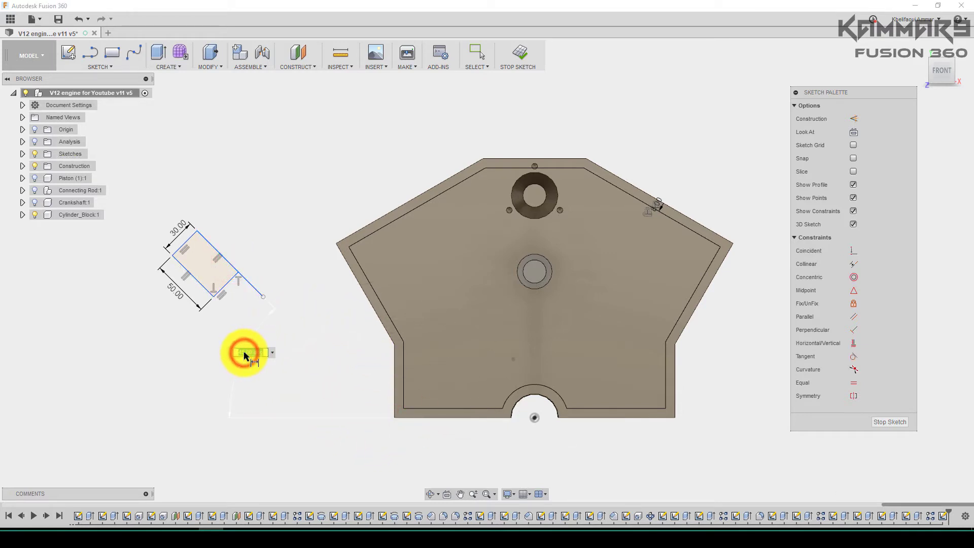
key("Escape")
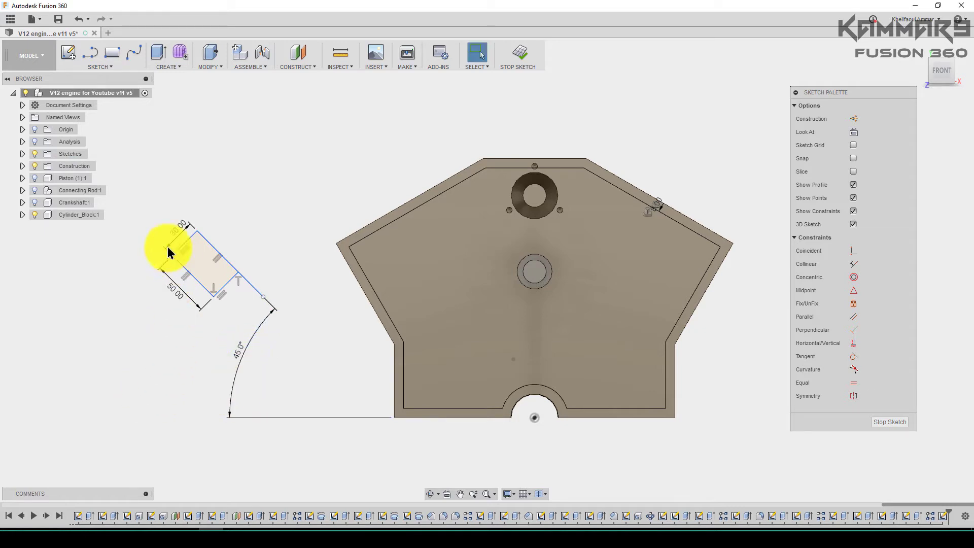
left_click_drag(141, 217, 230, 311)
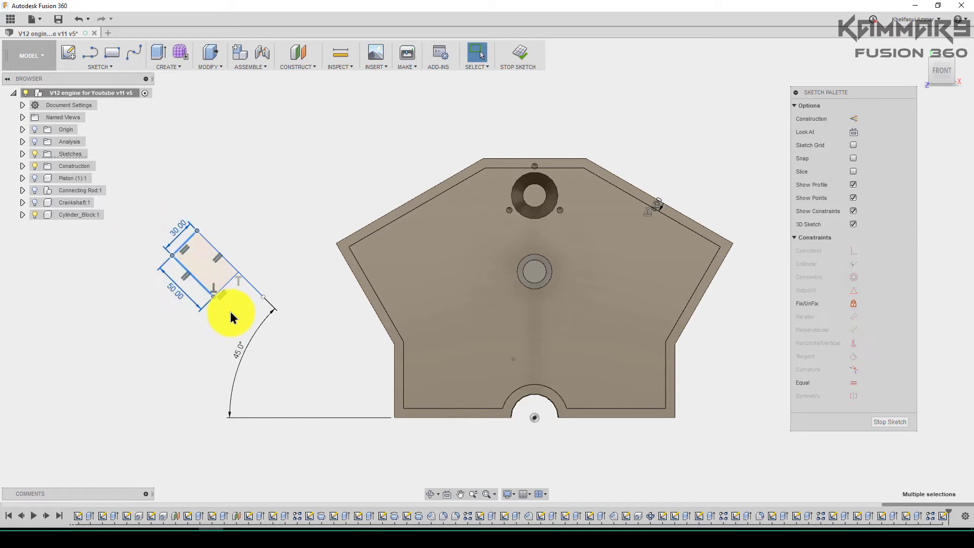
left_click(230, 273)
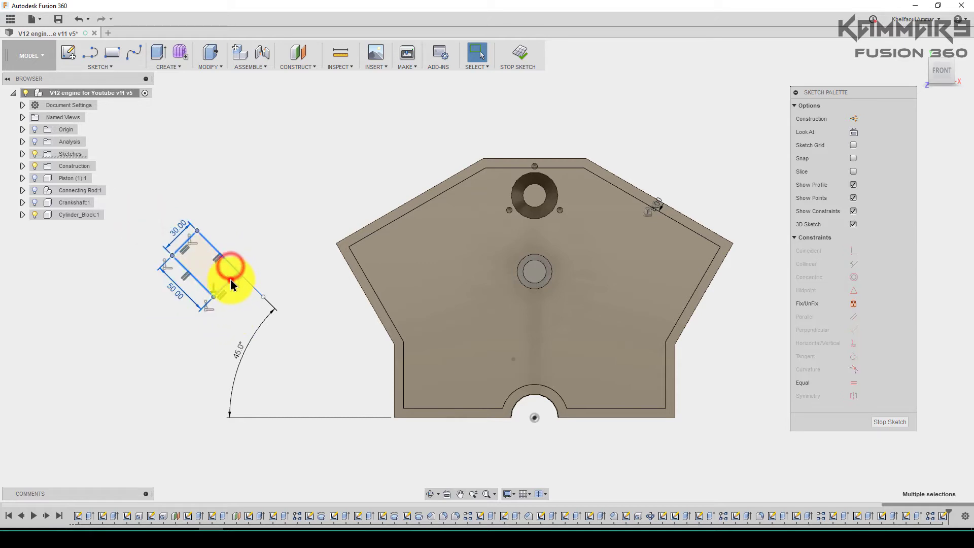
Step: Start a rectangular pattern of the rectangle along its edge, using spacing as distance type
left_click(112, 67)
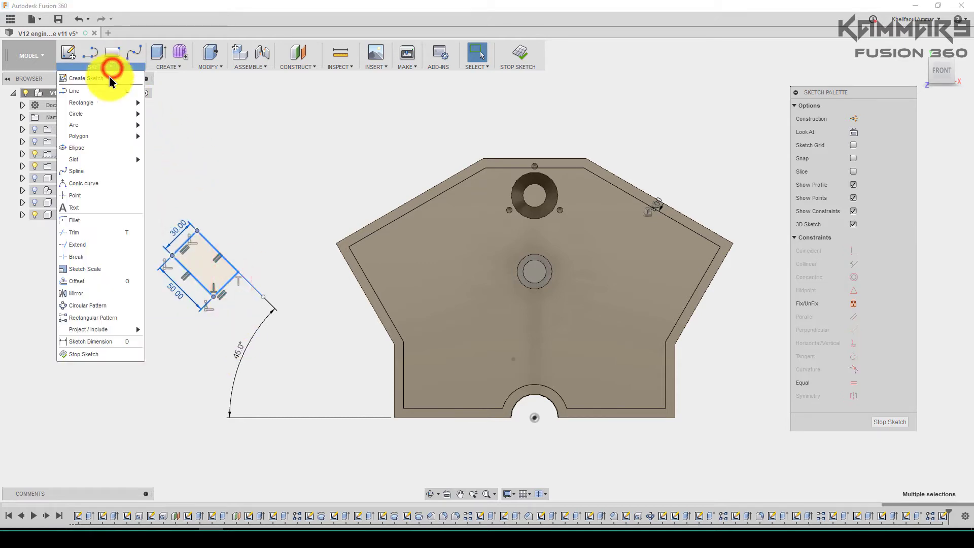
left_click(94, 312)
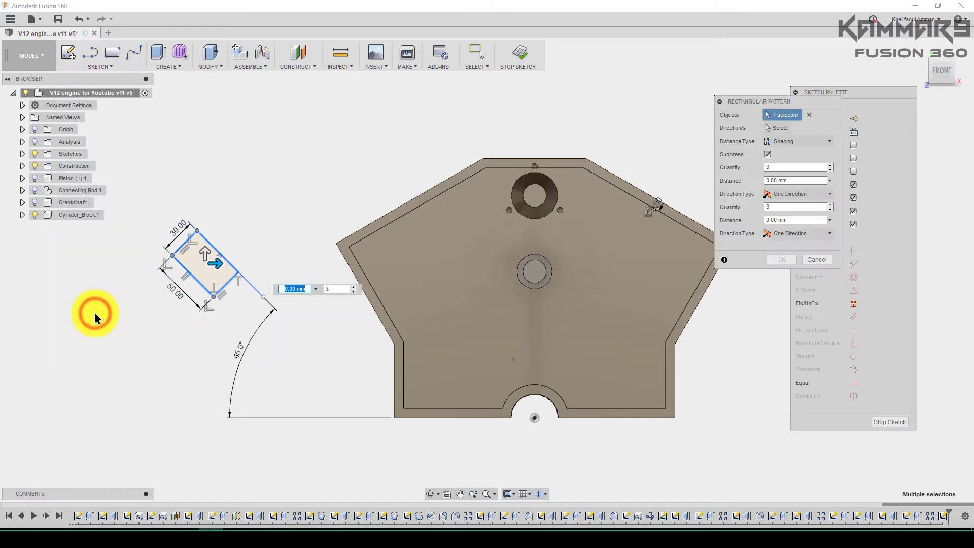
left_click(775, 128)
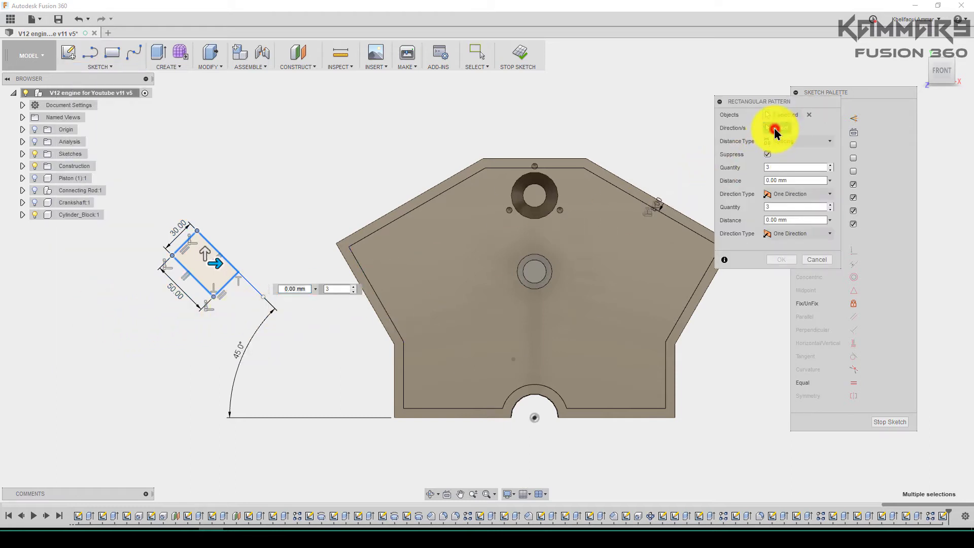
left_click(256, 288)
left_click_drag(216, 276, 296, 331)
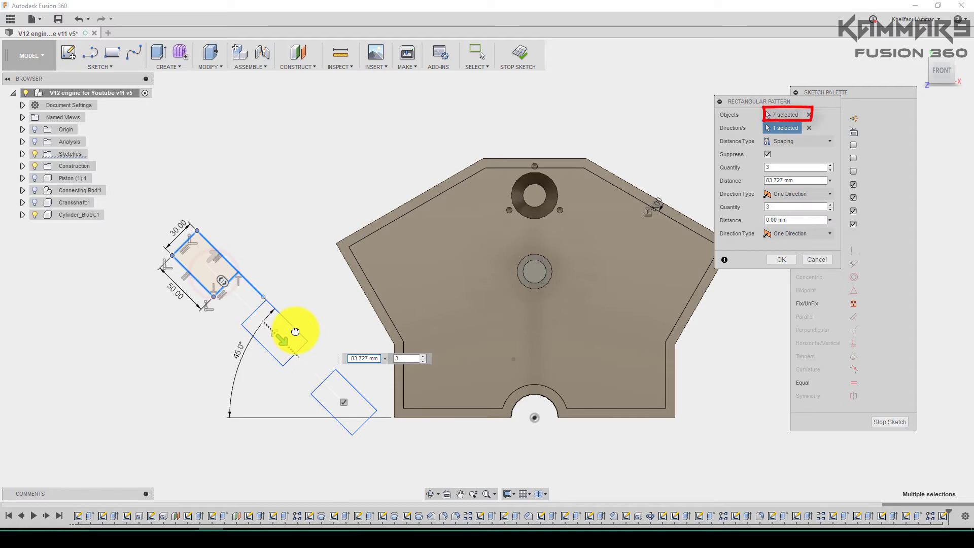
left_click(794, 144)
left_click(795, 145)
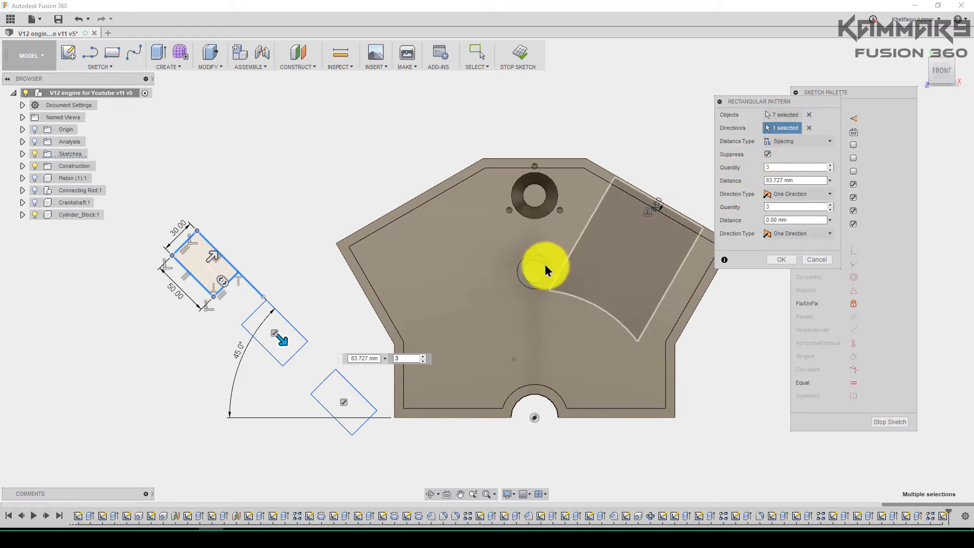
Step: Set the pattern to 7 copies at 60 mm and 9 rows at 40 mm
left_click(829, 165)
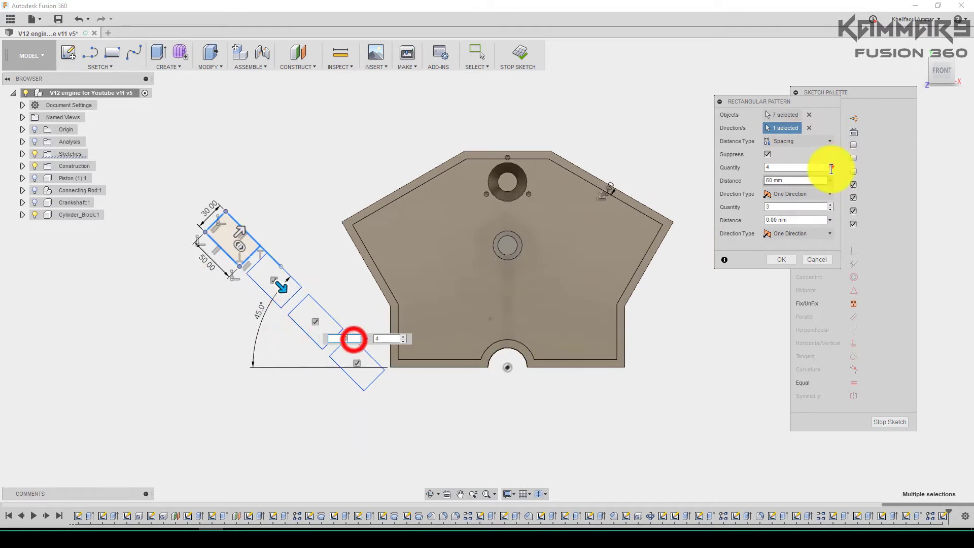
left_click(830, 165)
left_click(830, 165)
left_click(830, 164)
type("40")
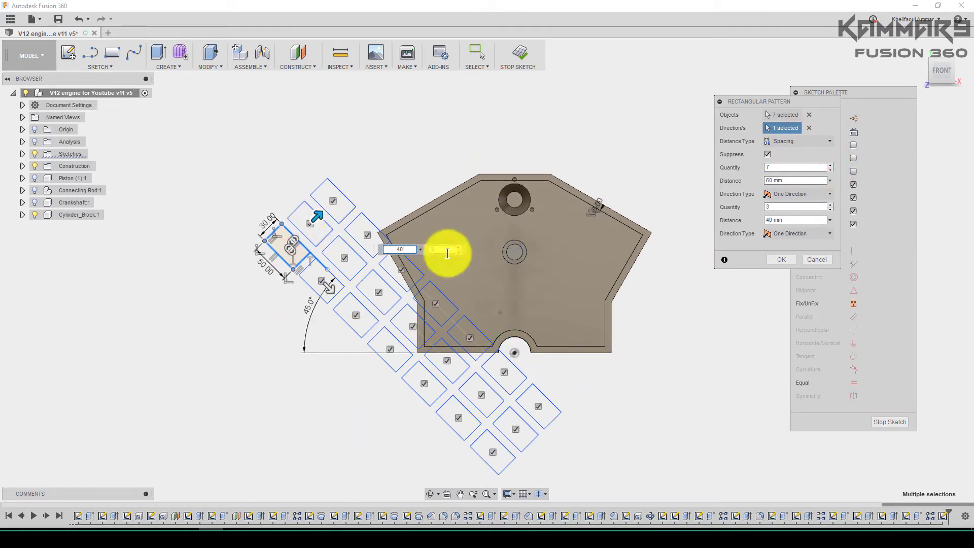
left_click(457, 249)
type("4")
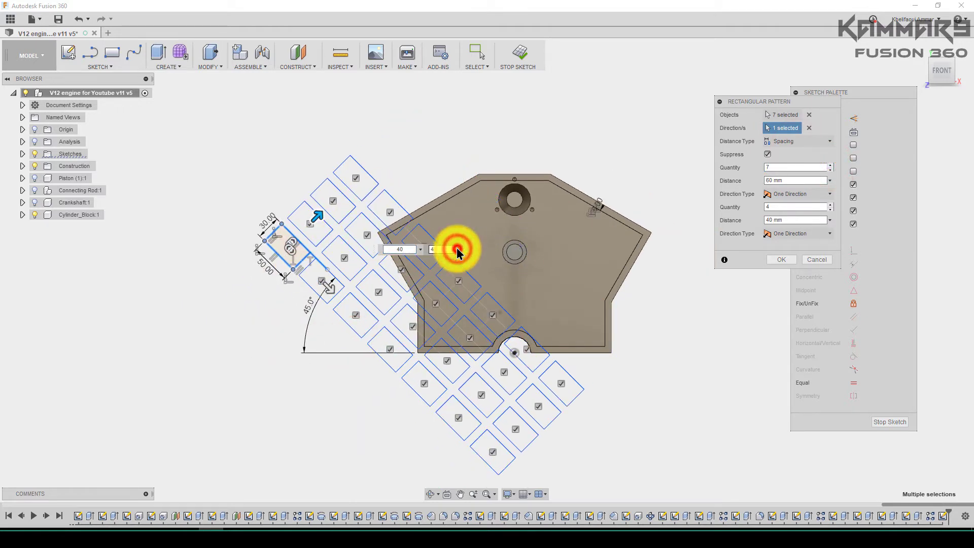
left_click(457, 249)
left_click(456, 249)
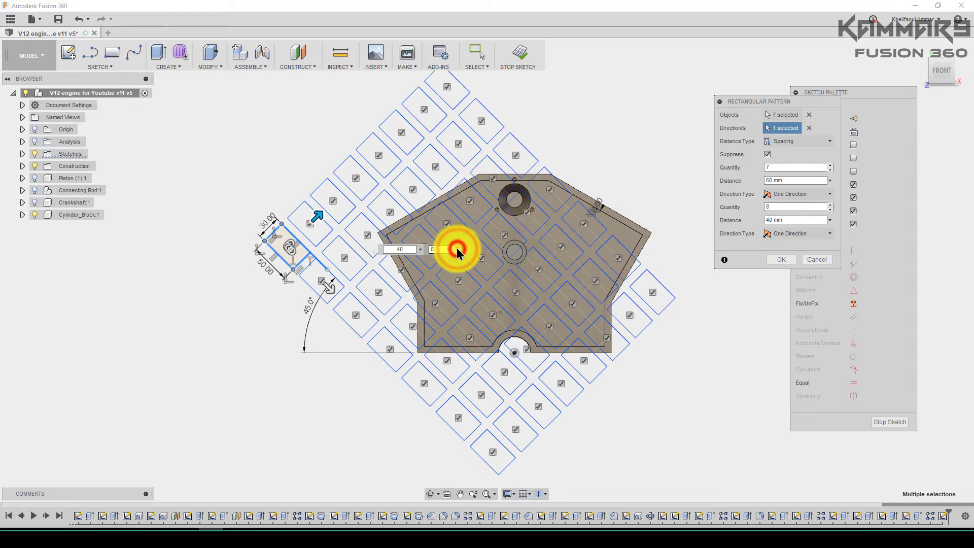
left_click(457, 249)
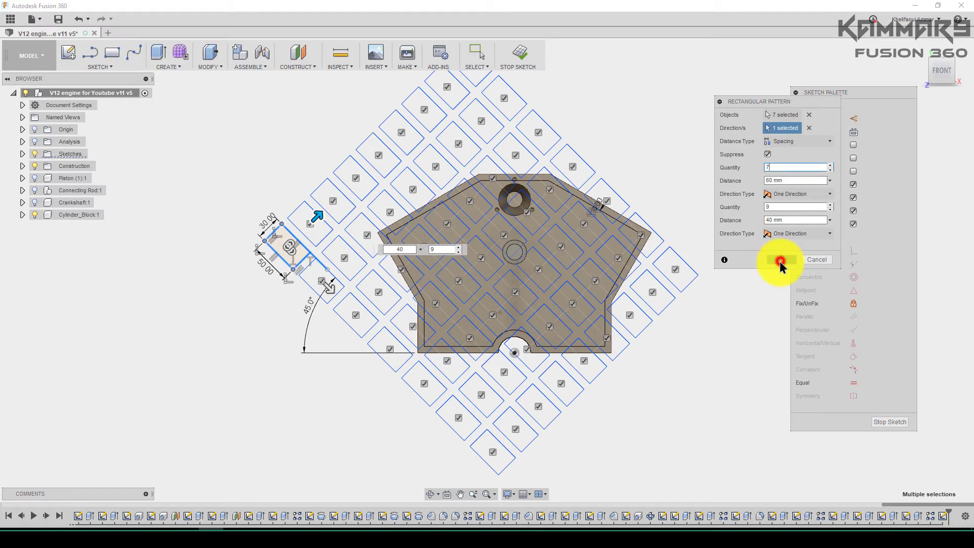
left_click(780, 260)
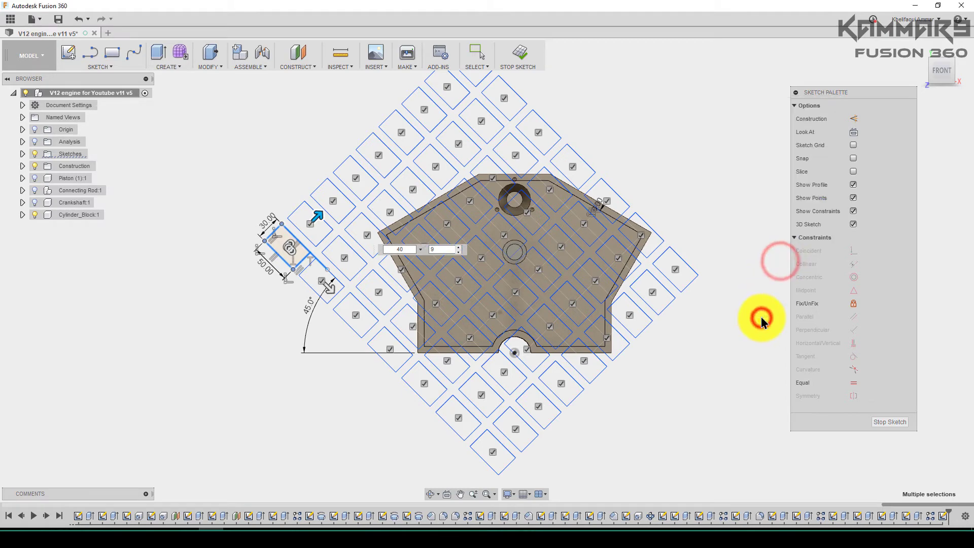
Step: Draw a 60 mm circle centred on the top hole
scroll(512, 307, "up", 1)
scroll(510, 308, "up", 1)
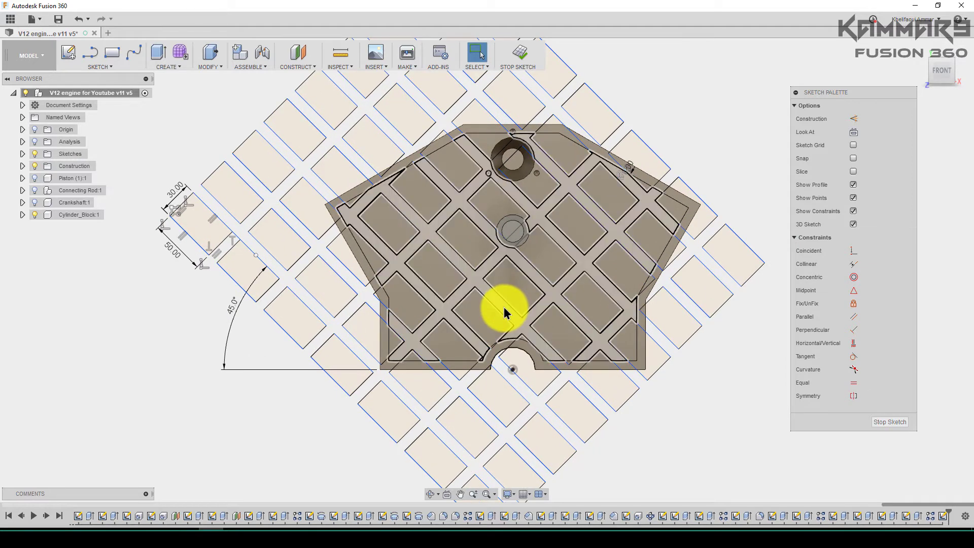
scroll(563, 264, "up", 1)
scroll(563, 265, "up", 1)
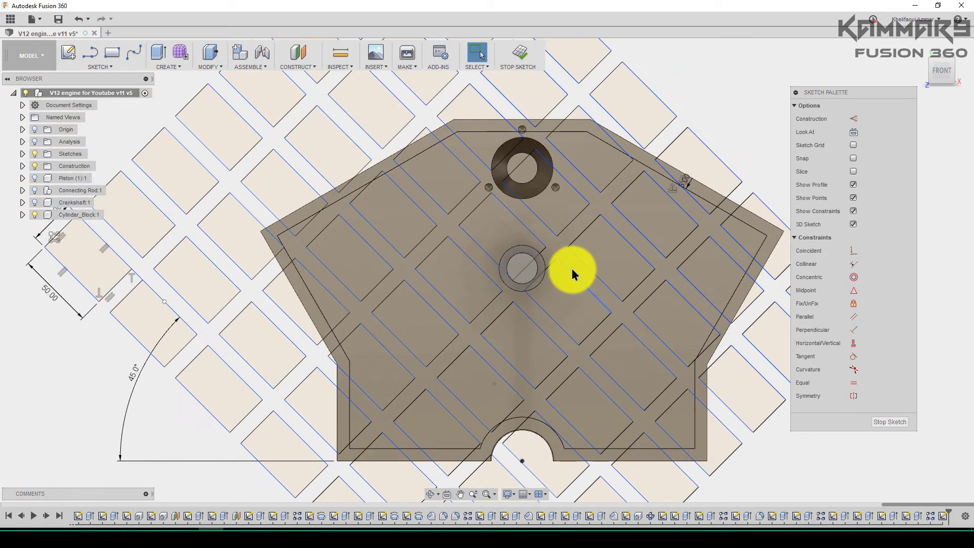
key("c")
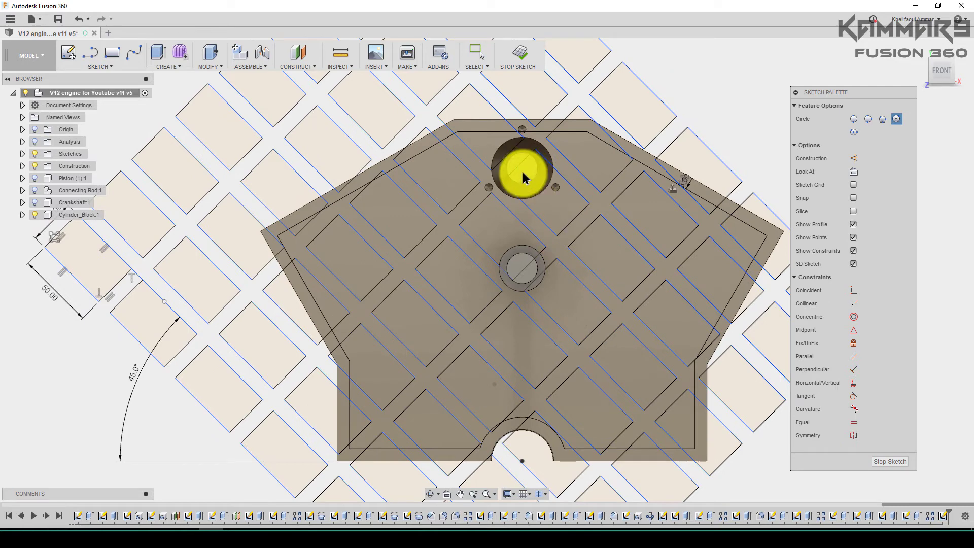
left_click(522, 169)
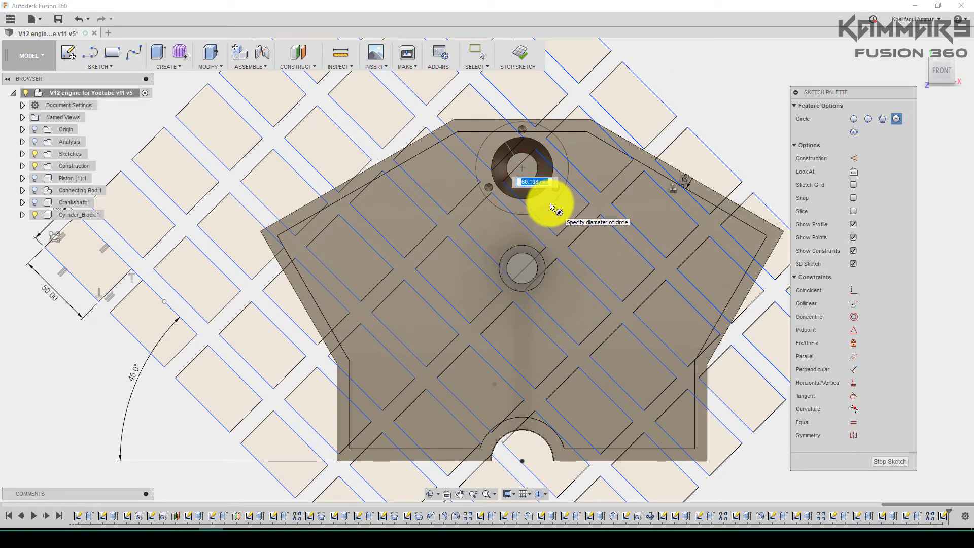
scroll(552, 207, "up", 1)
scroll(553, 206, "up", 1)
scroll(557, 204, "up", 1)
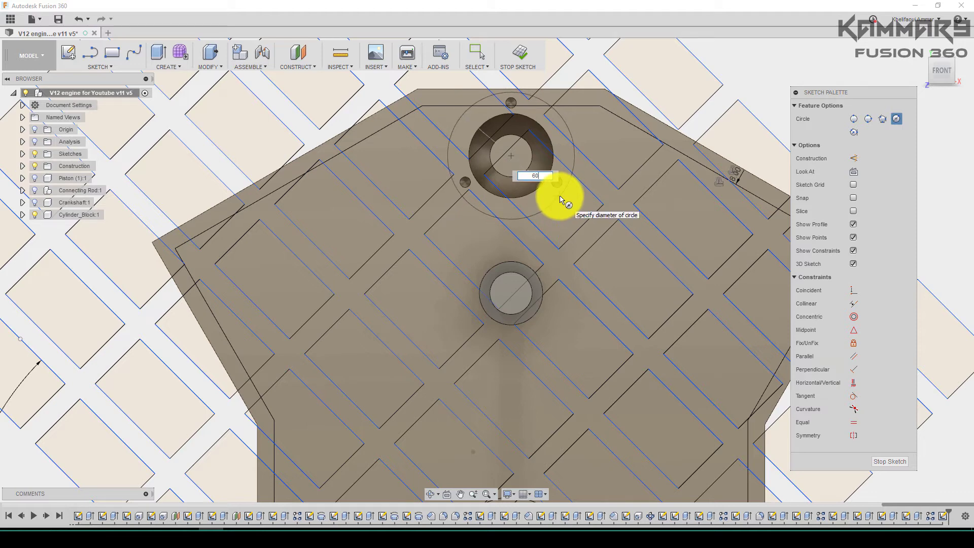
key("Return")
key("Escape")
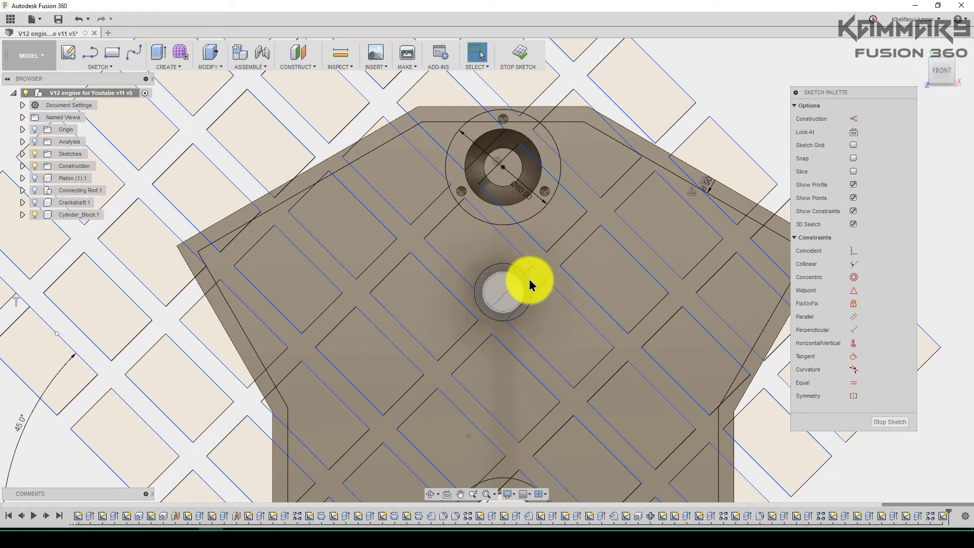
Step: Draw a 50 mm circle centred on the middle hole
scroll(530, 285, "up", 2)
key("c")
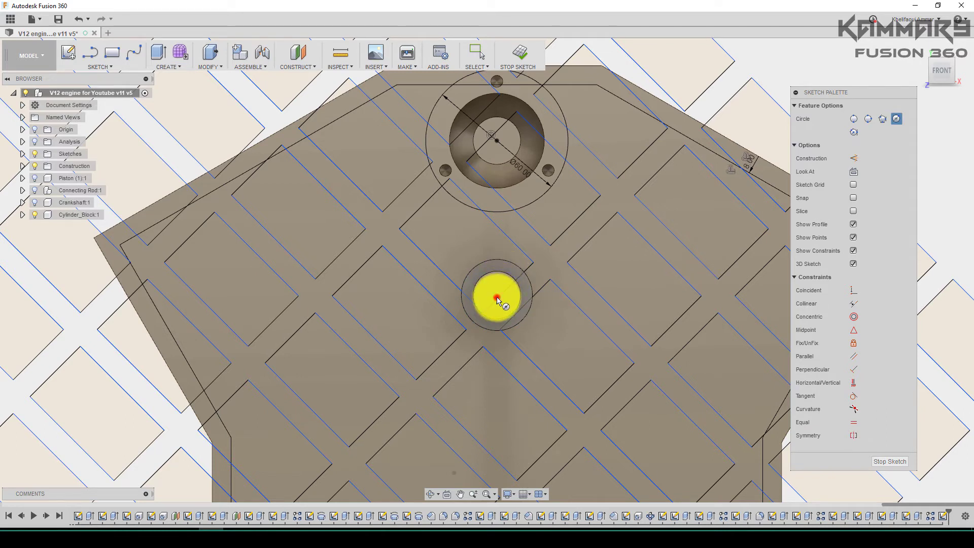
left_click(497, 298)
type("50")
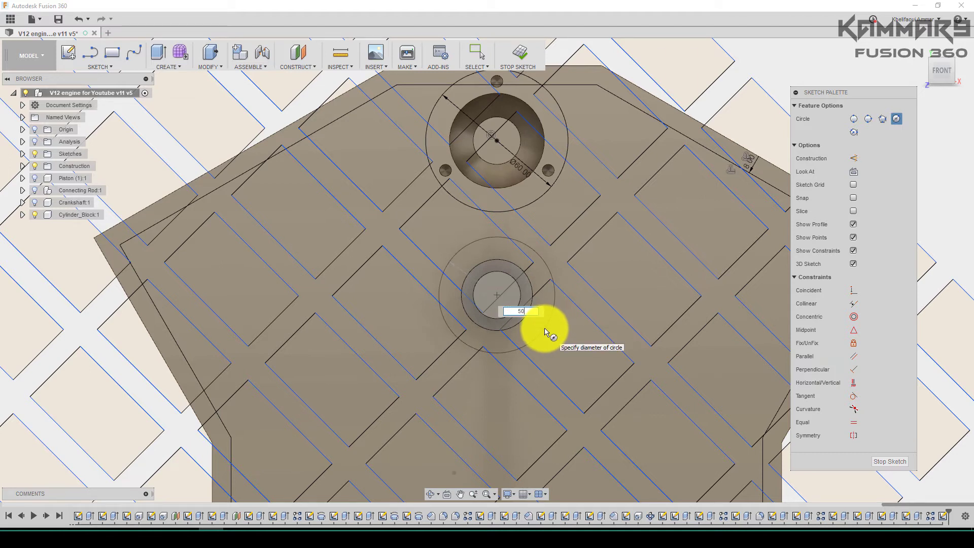
key("Tab")
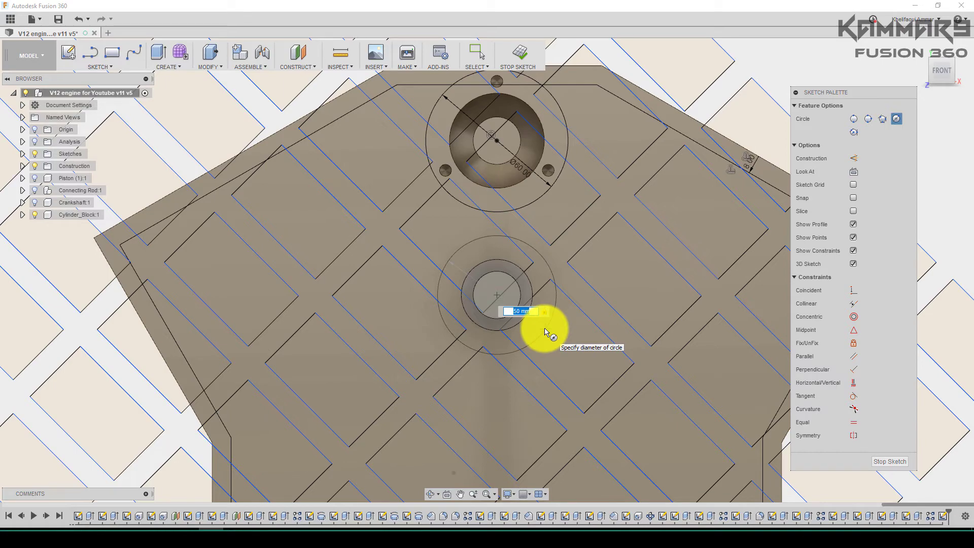
key("Return")
key("Escape")
scroll(435, 272, "down", 2)
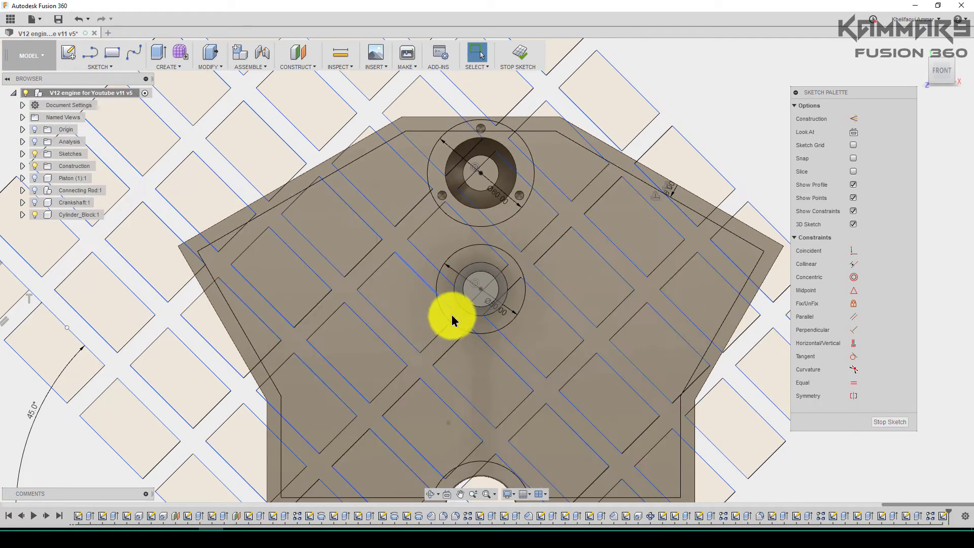
Step: Select both small triangular profiles, the left strip and the large lower-left profile
left_click(506, 356)
scroll(556, 420, "down", 1)
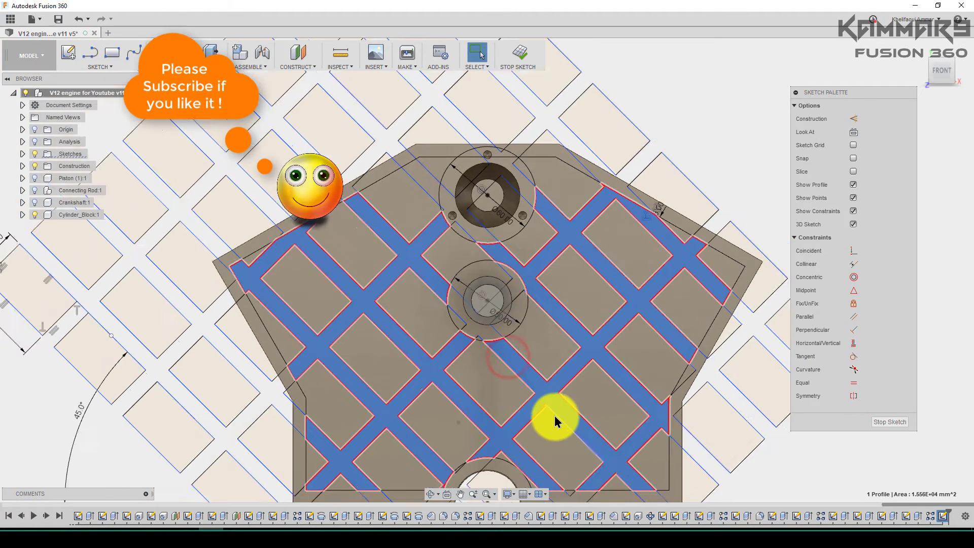
scroll(692, 150, "down", 2)
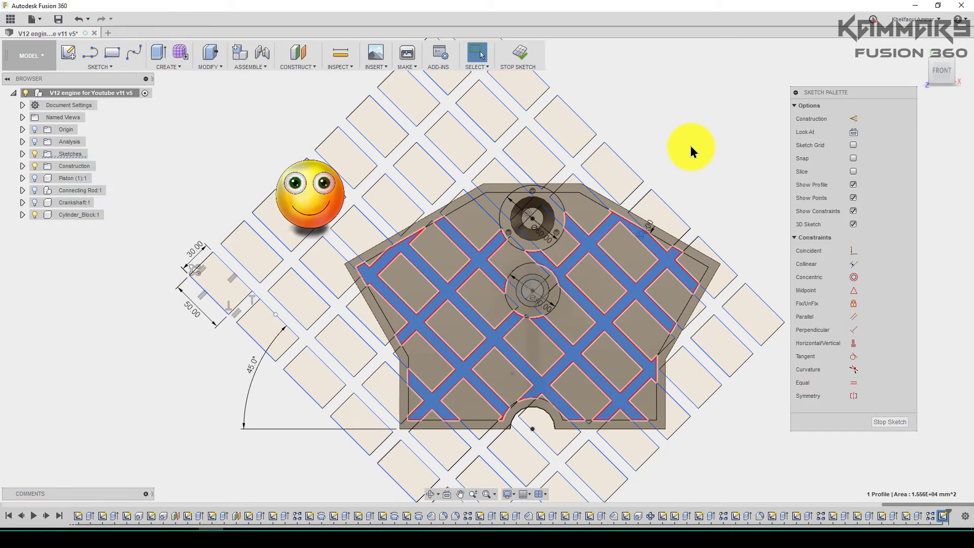
scroll(692, 151, "down", 1)
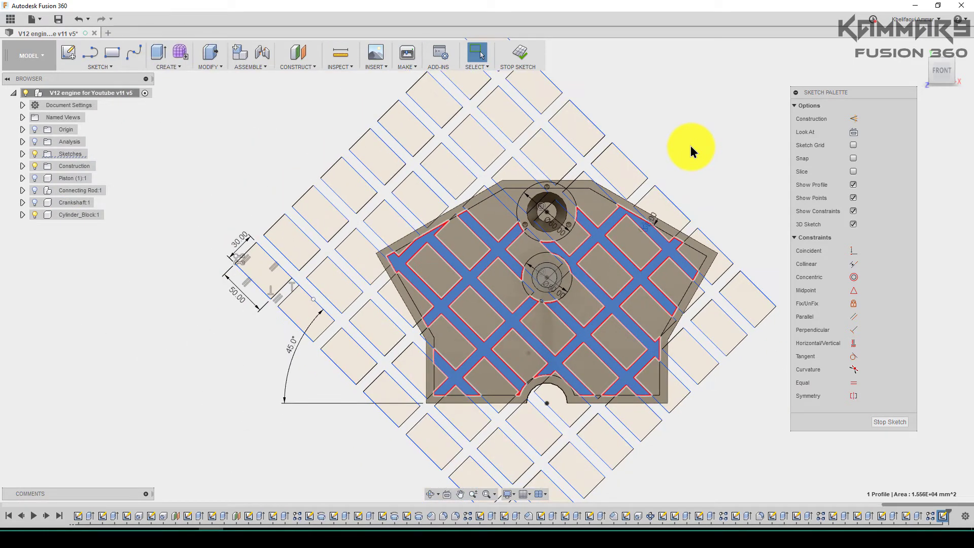
left_click(697, 115)
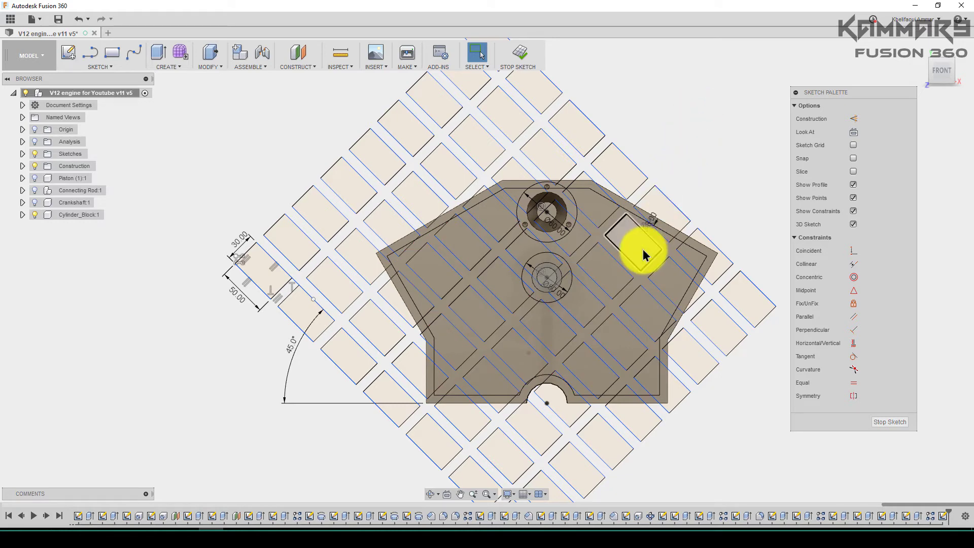
scroll(471, 382, "up", 2)
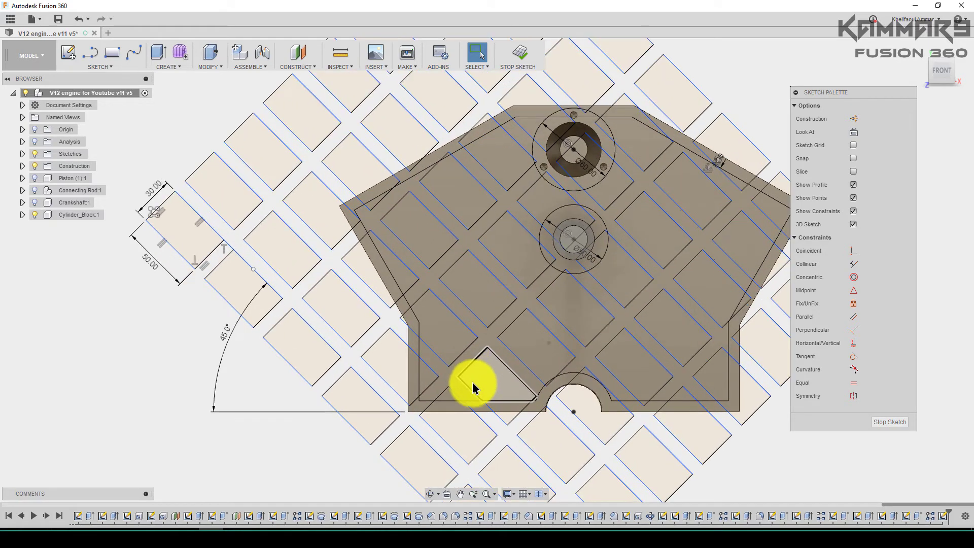
left_click(450, 396)
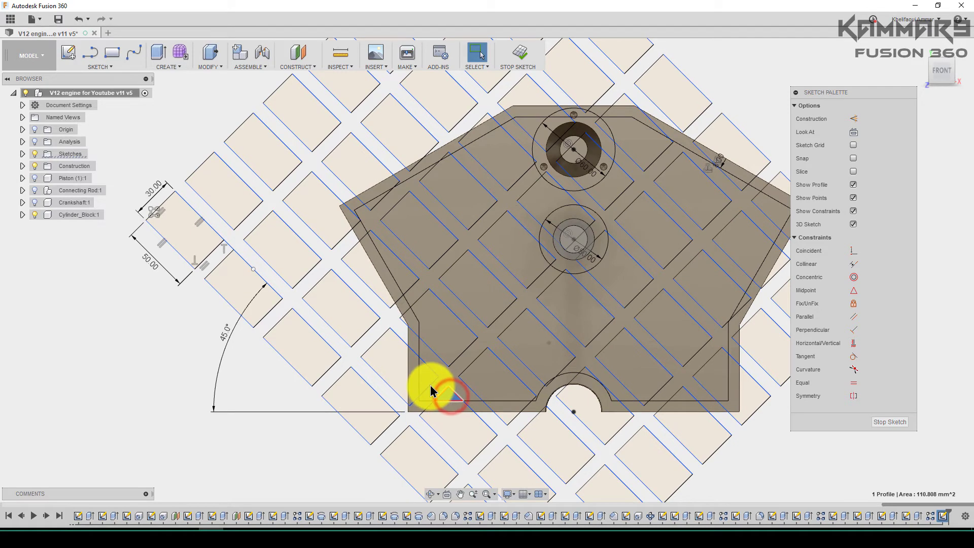
left_click(428, 381, "shift")
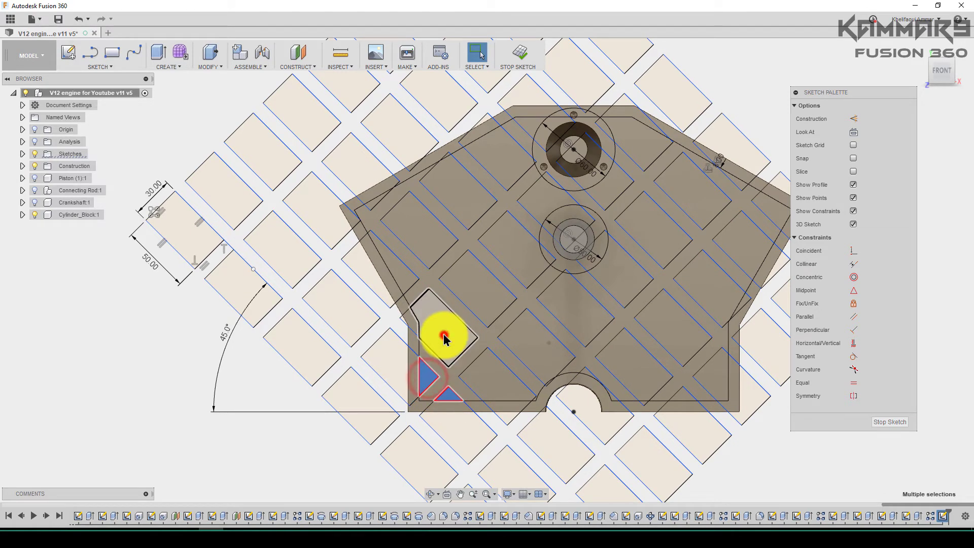
left_click(446, 330, "shift")
left_click(495, 385, "shift")
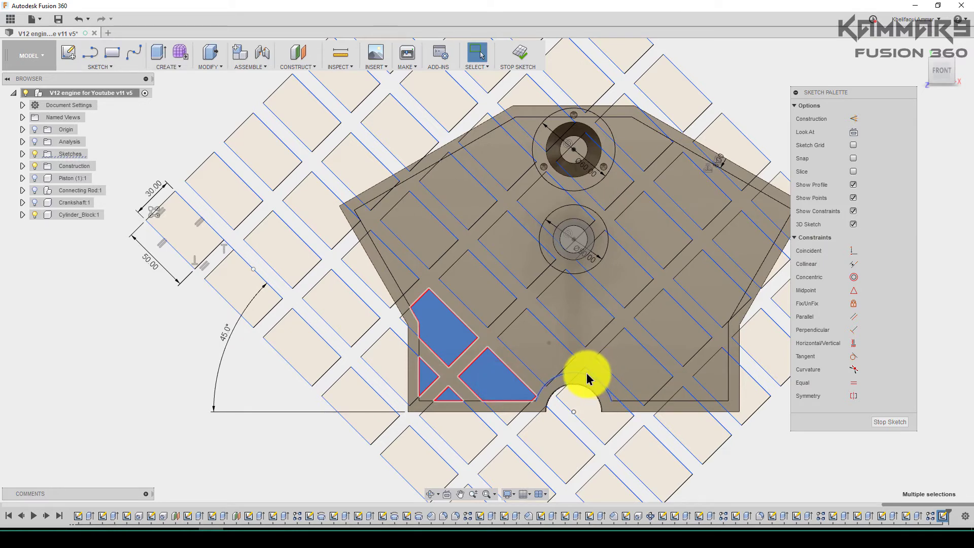
Step: Add the lower, right-side and upper-left grid windows to the selection
left_click(631, 367, "shift")
left_click(529, 344, "shift")
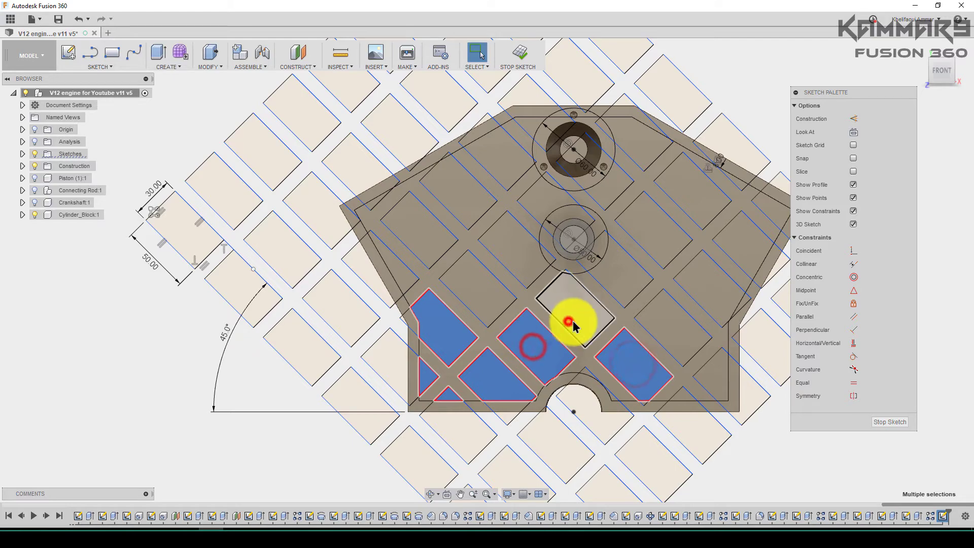
left_click(568, 321, "shift")
left_click(705, 384, "shift")
left_click(677, 330, "shift")
left_click(628, 277, "shift")
left_click(735, 241, "shift")
left_click(775, 208, "shift")
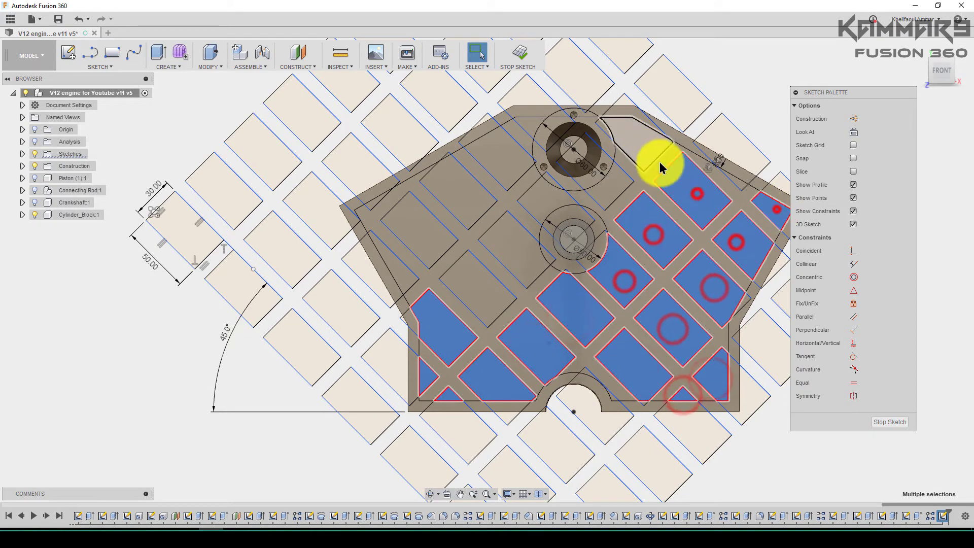
left_click(645, 152, "shift")
left_click(515, 249, "shift")
left_click(406, 269, "shift")
left_click(456, 193, "shift")
left_click(375, 205, "shift")
left_click(498, 163, "shift")
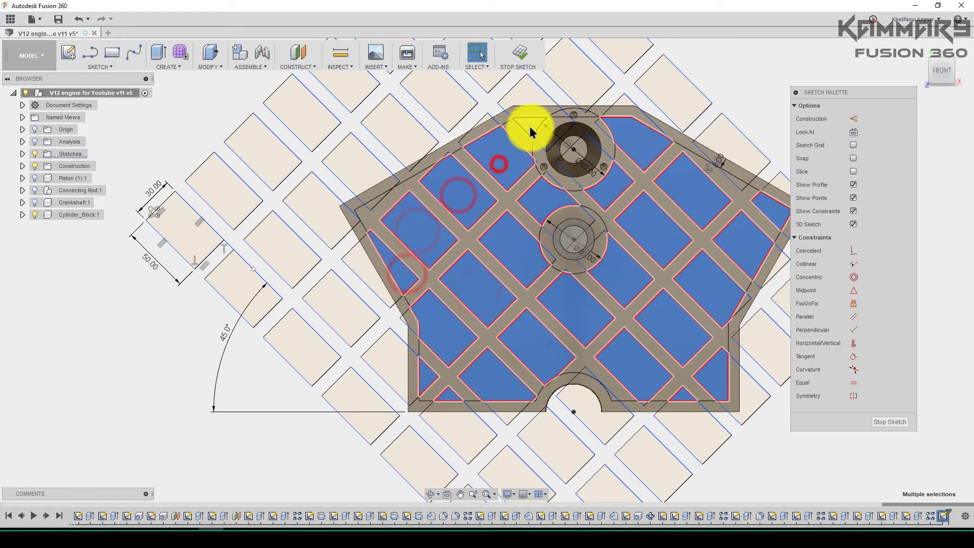
left_click(530, 127, "shift")
Step: Add the thin sliver beside the semicircular cutout, then view the block at an angle
scroll(347, 206, "up", 2)
scroll(615, 311, "up", 4)
scroll(630, 418, "up", 3)
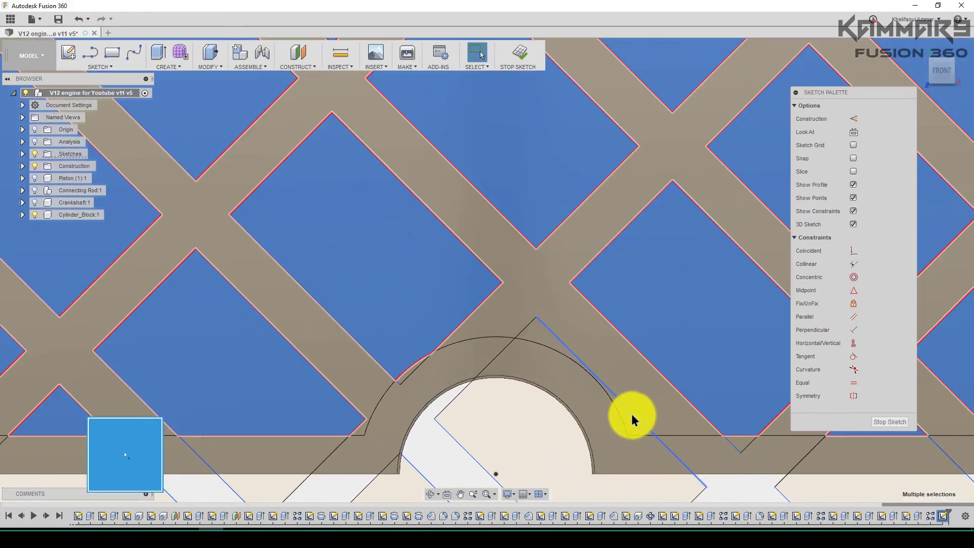
scroll(637, 440, "up", 2)
left_click(634, 426, "shift")
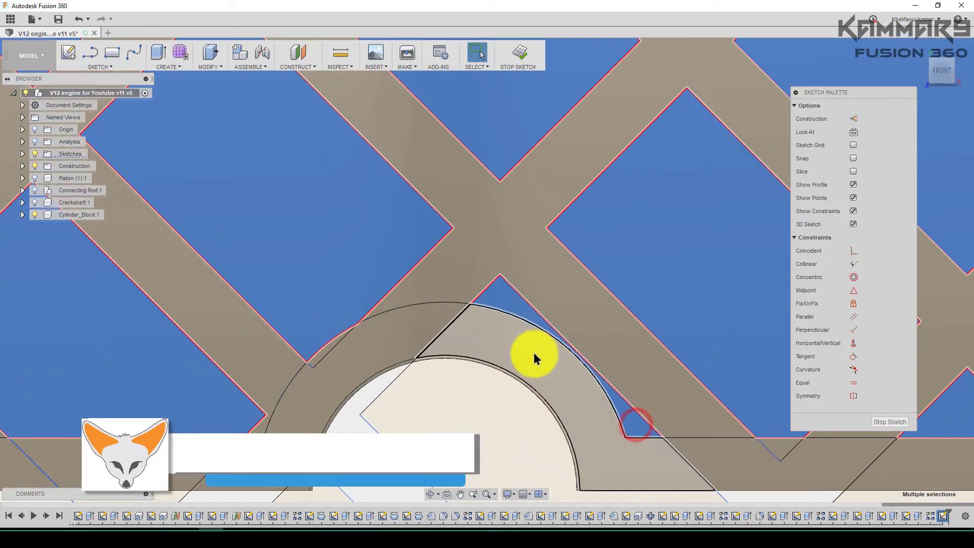
scroll(460, 303, "down", 2)
scroll(460, 303, "down", 2)
scroll(461, 330, "down", 2)
scroll(487, 355, "down", 1)
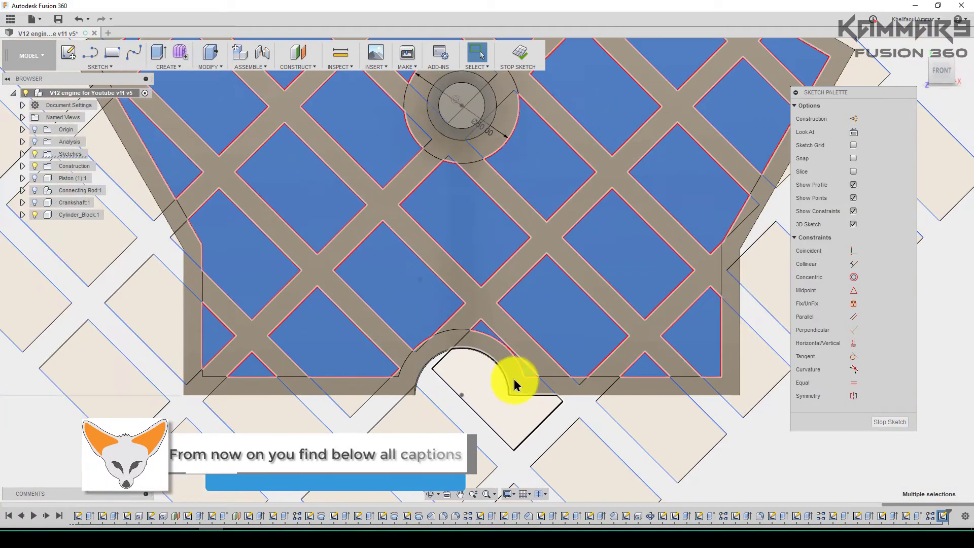
scroll(558, 396, "down", 1)
scroll(705, 238, "up", 2)
scroll(708, 239, "up", 1)
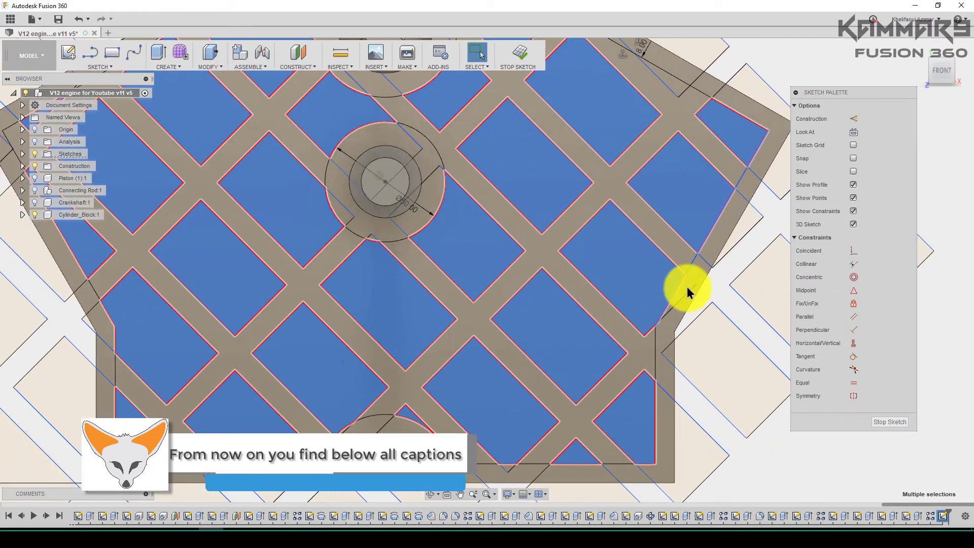
scroll(725, 211, "down", 2)
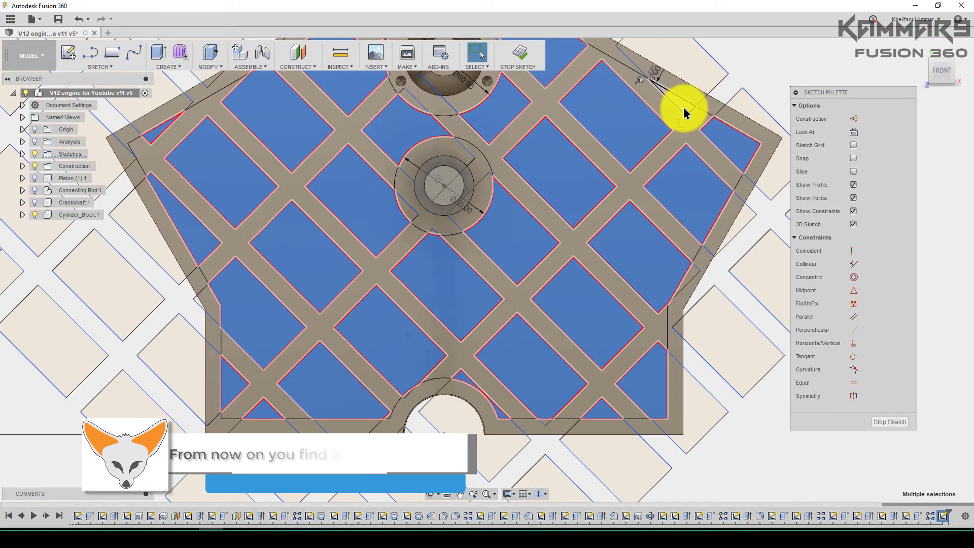
left_click(683, 109)
scroll(625, 285, "down", 3)
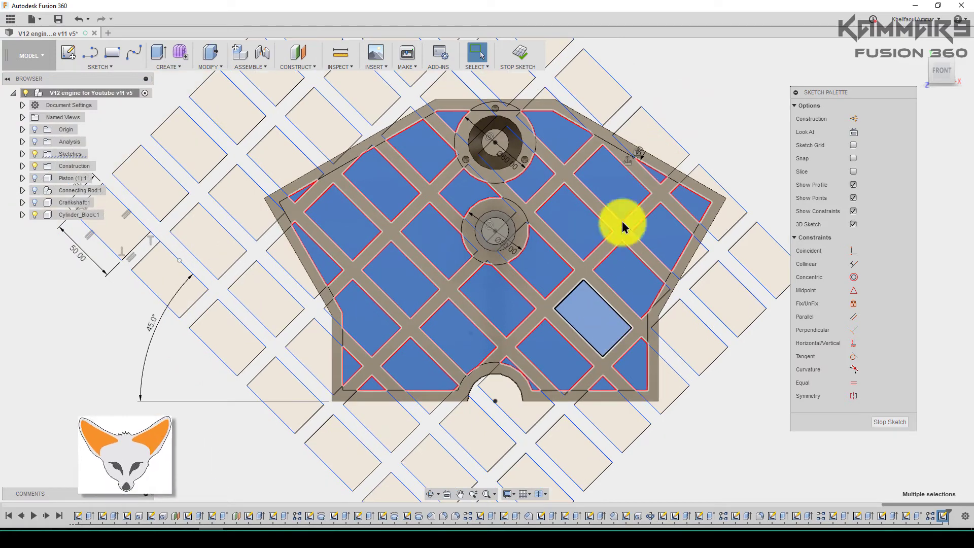
scroll(452, 110, "up", 2)
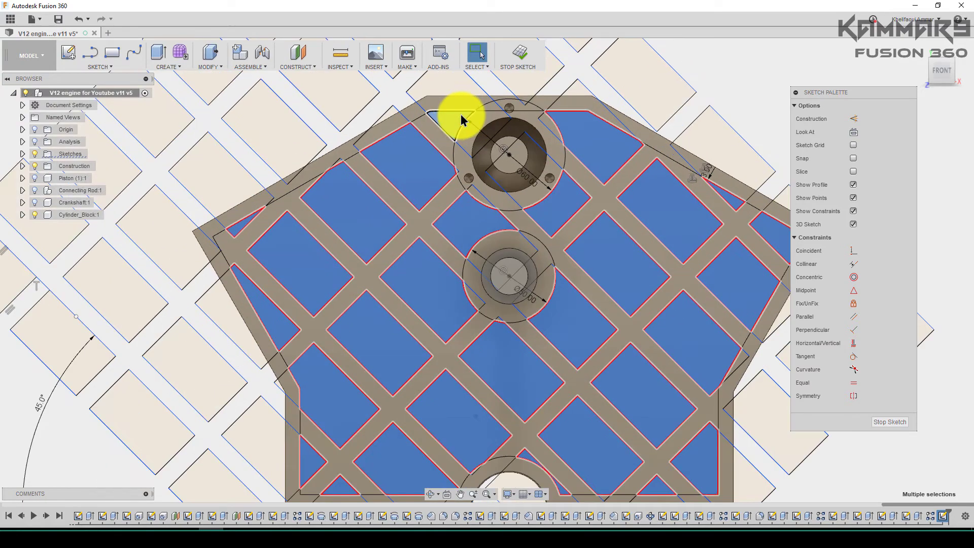
scroll(526, 213, "down", 1)
scroll(460, 170, "up", 2)
scroll(456, 202, "up", 2)
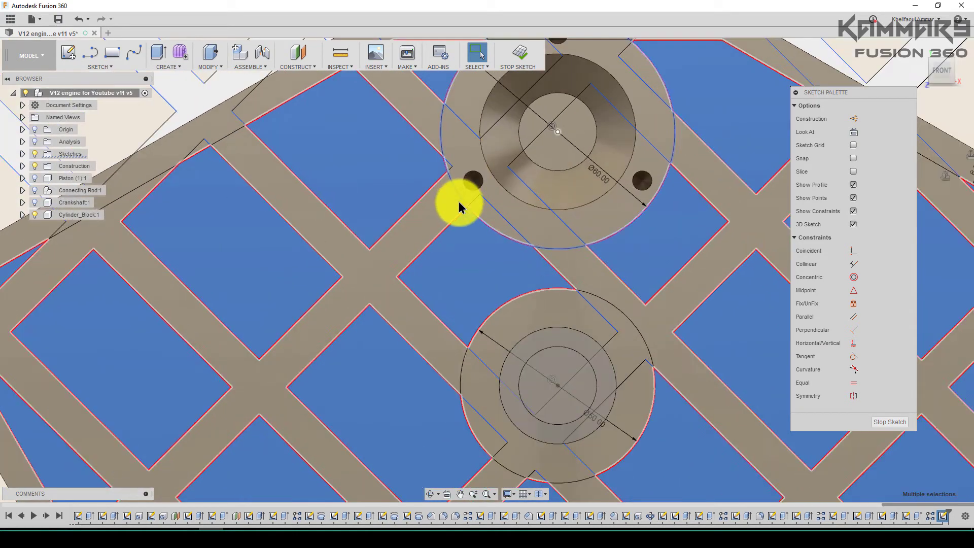
scroll(453, 210, "up", 2)
scroll(537, 278, "down", 2)
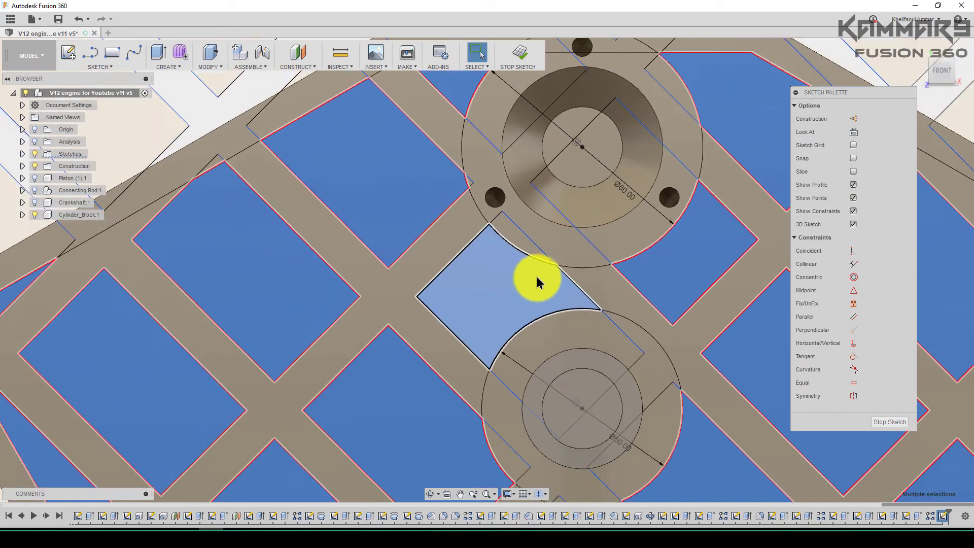
scroll(538, 284, "down", 1)
scroll(539, 284, "down", 2)
scroll(570, 211, "down", 2)
scroll(570, 211, "down", 1)
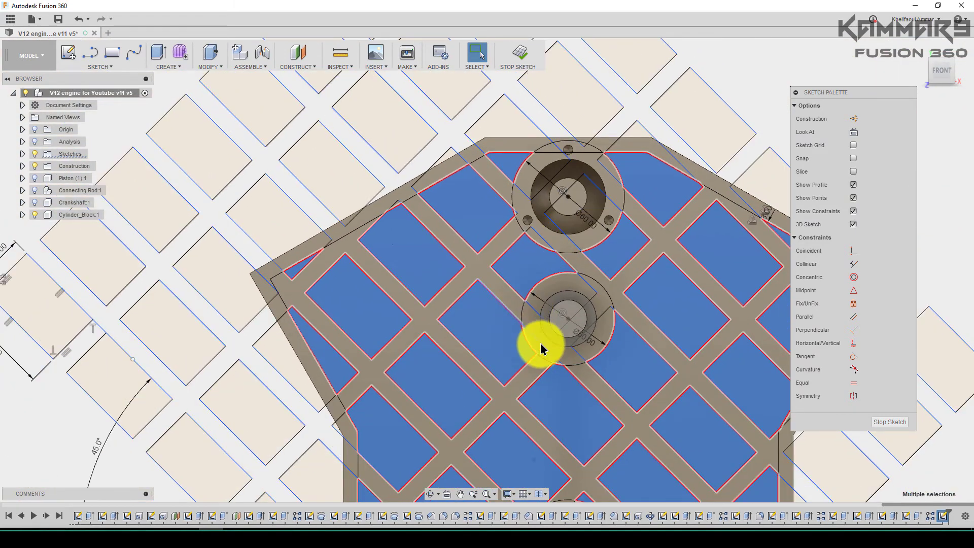
scroll(538, 405, "up", 1)
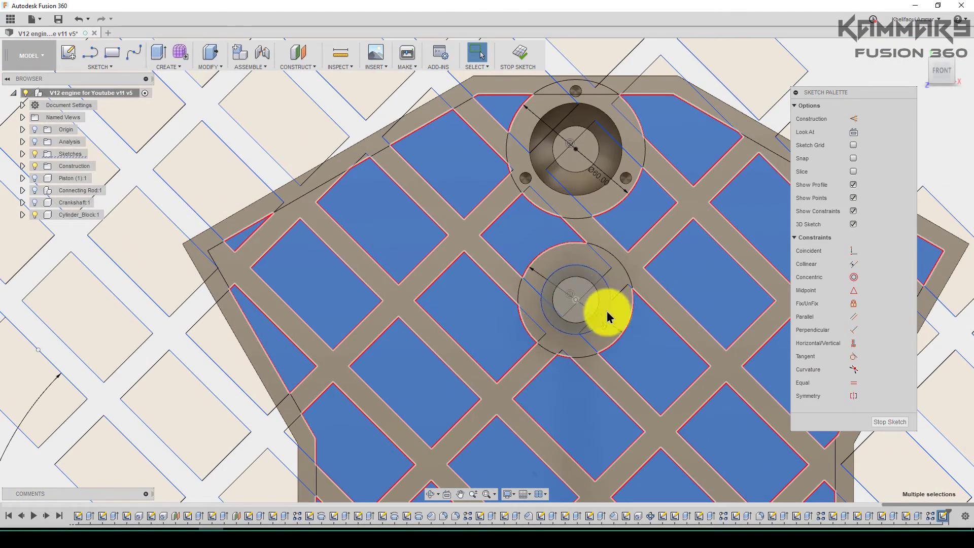
scroll(513, 254, "down", 2)
scroll(507, 264, "down", 1)
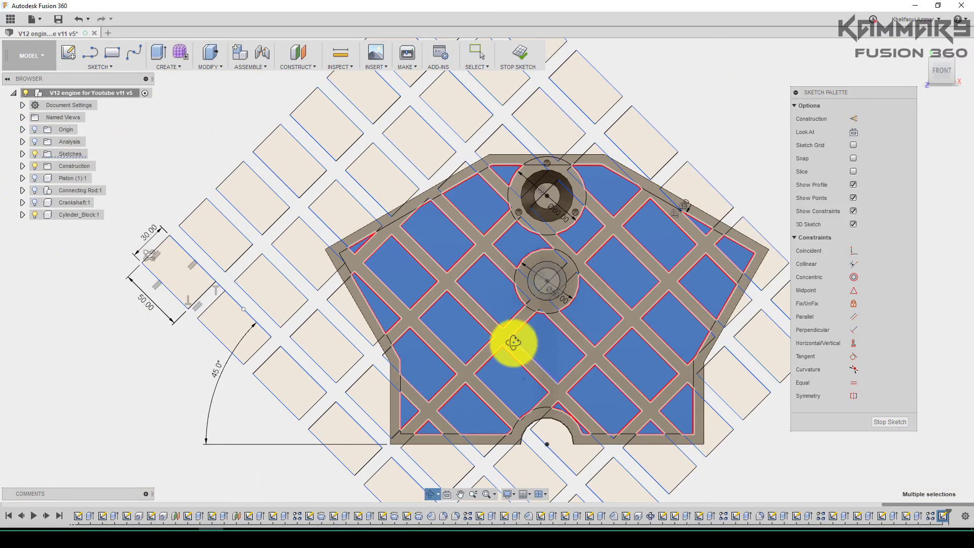
middle_click_drag(509, 342, 485, 355, "shift")
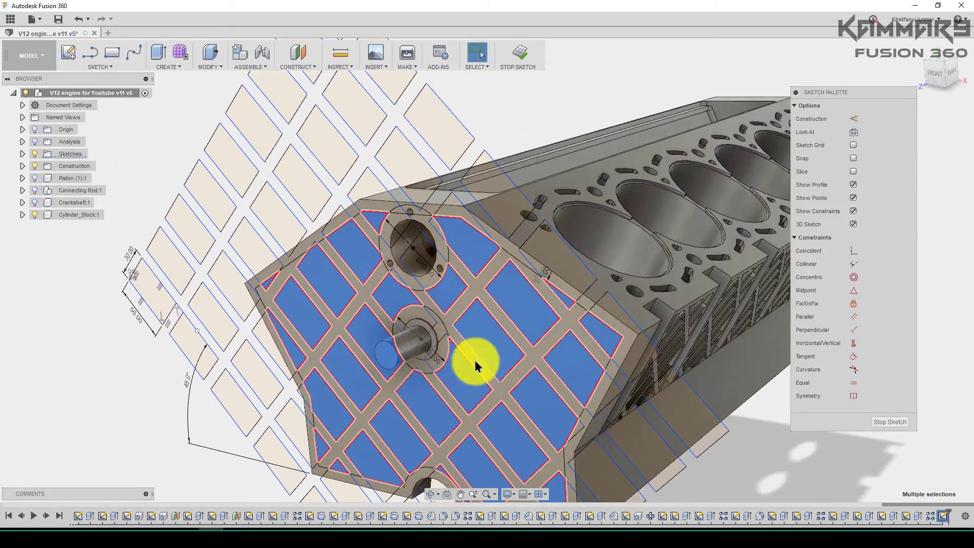
Step: Extrude the grid window profiles -2 mm as a cut into the block's end face
key("e")
scroll(465, 389, "up", 2)
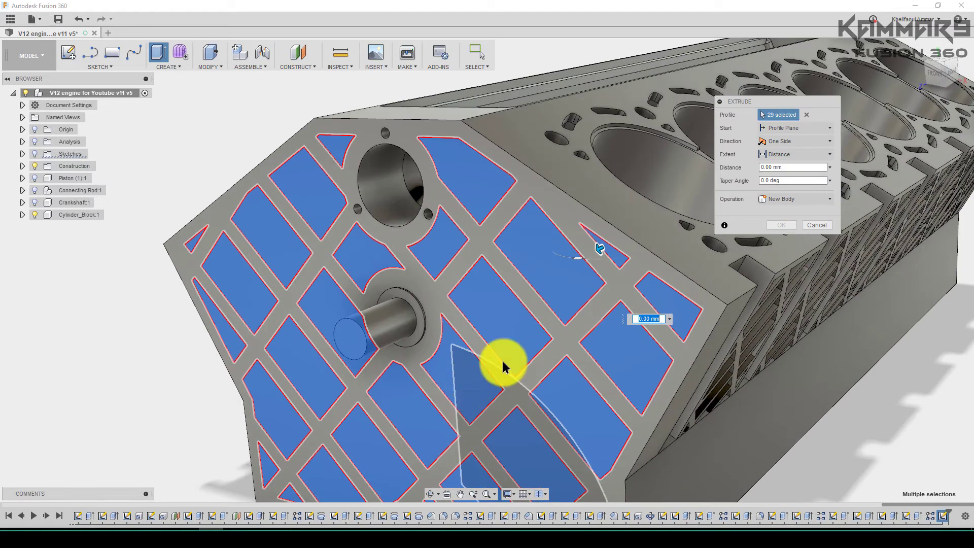
type("-2")
key("Return")
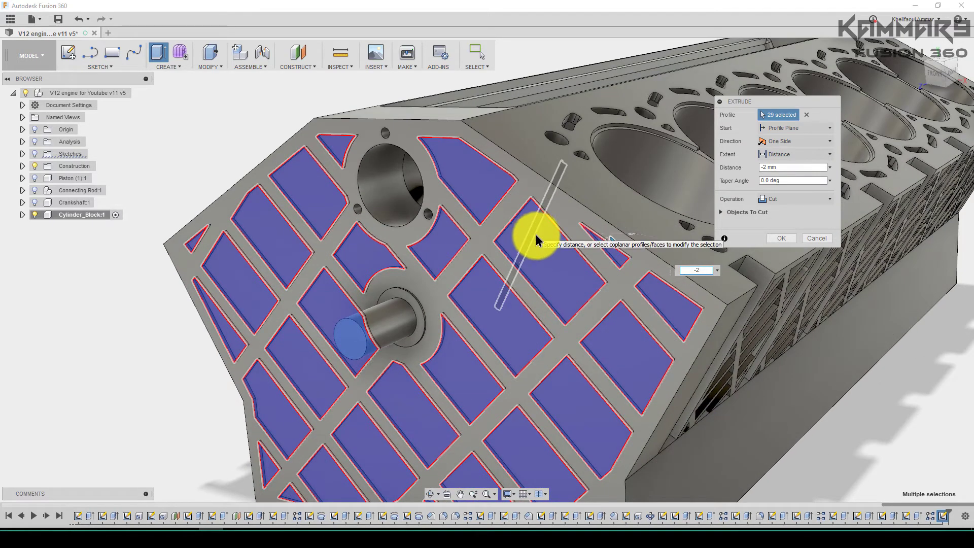
left_click(775, 239)
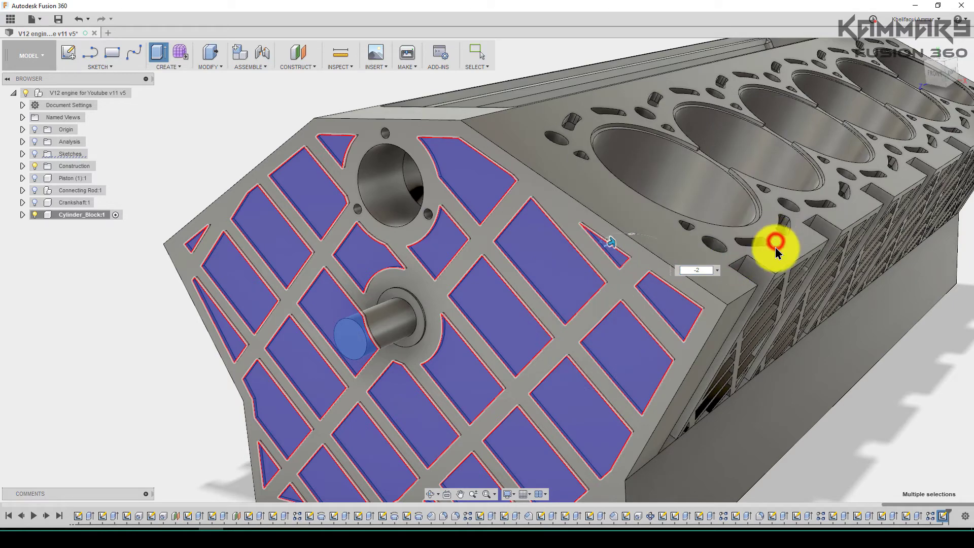
left_click(829, 434)
scroll(836, 398, "down", 5)
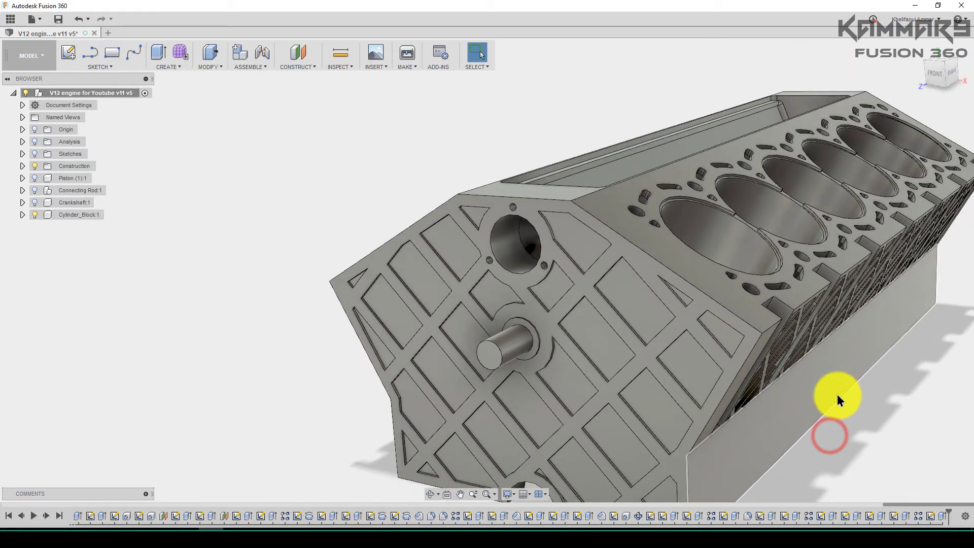
scroll(570, 395, "up", 1)
scroll(570, 394, "up", 1)
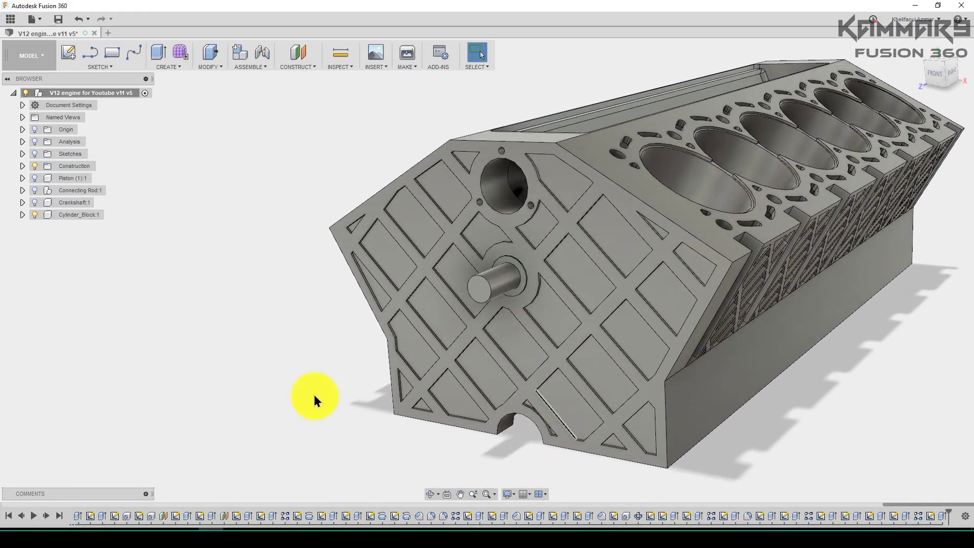
left_click(296, 395)
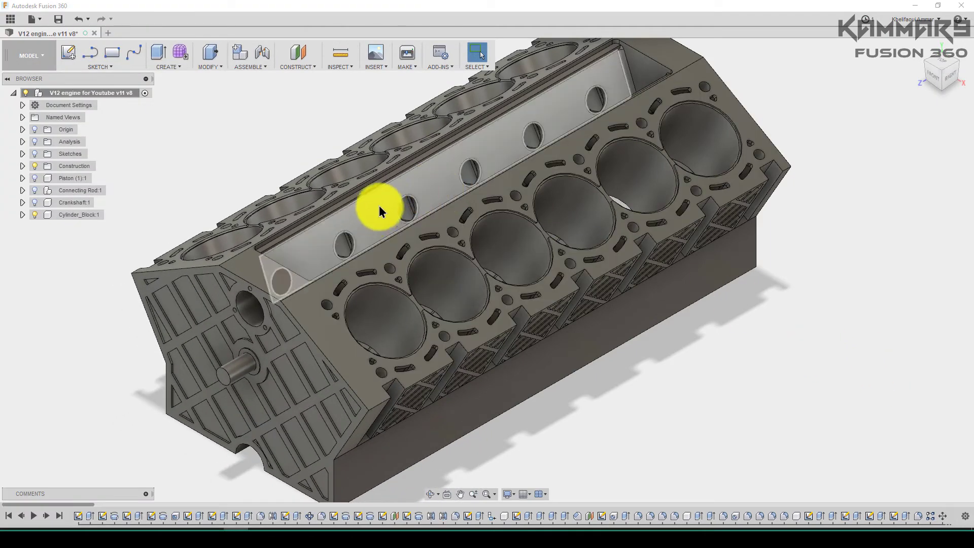
scroll(381, 207, "down", 2)
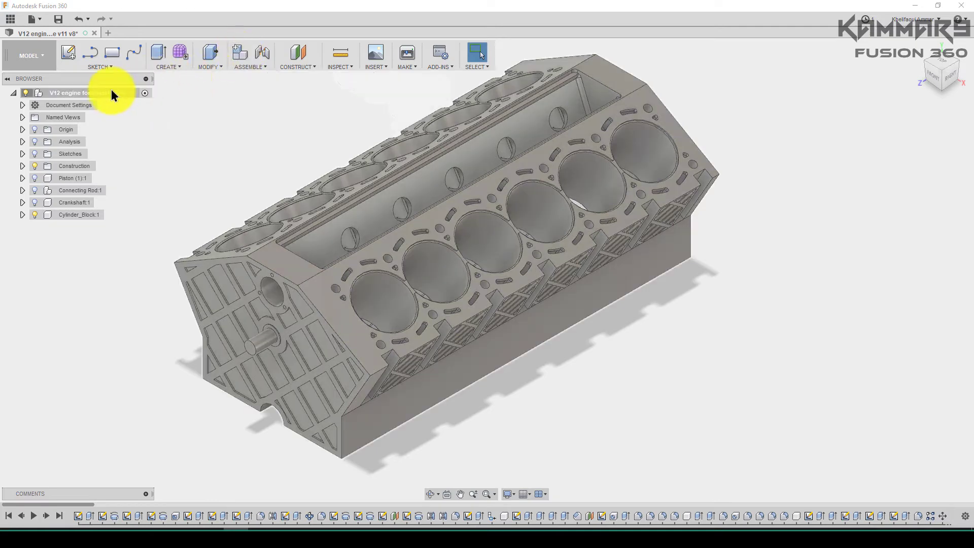
Step: Create a new component named 'Sleeve valve' and hide the Cylinder_Block:1
left_click(238, 52)
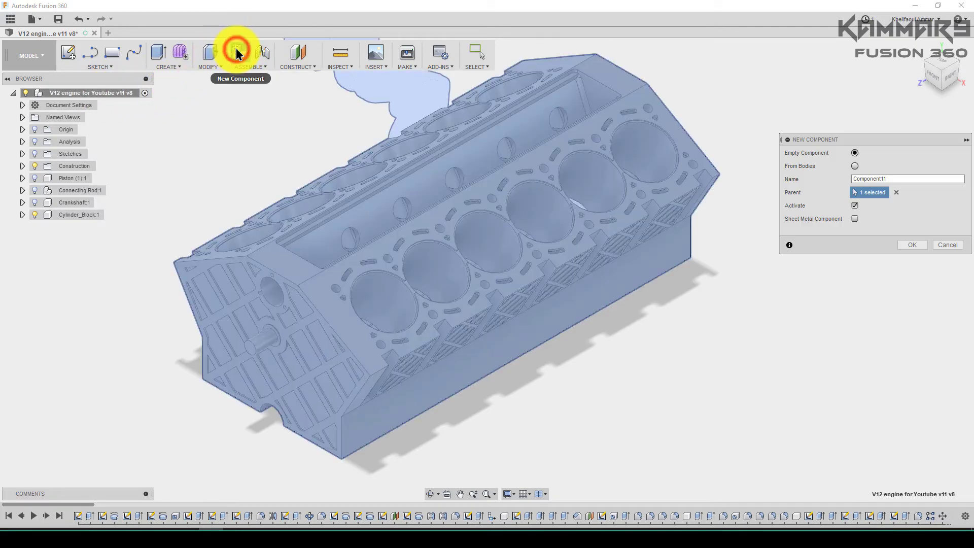
double_click(891, 177)
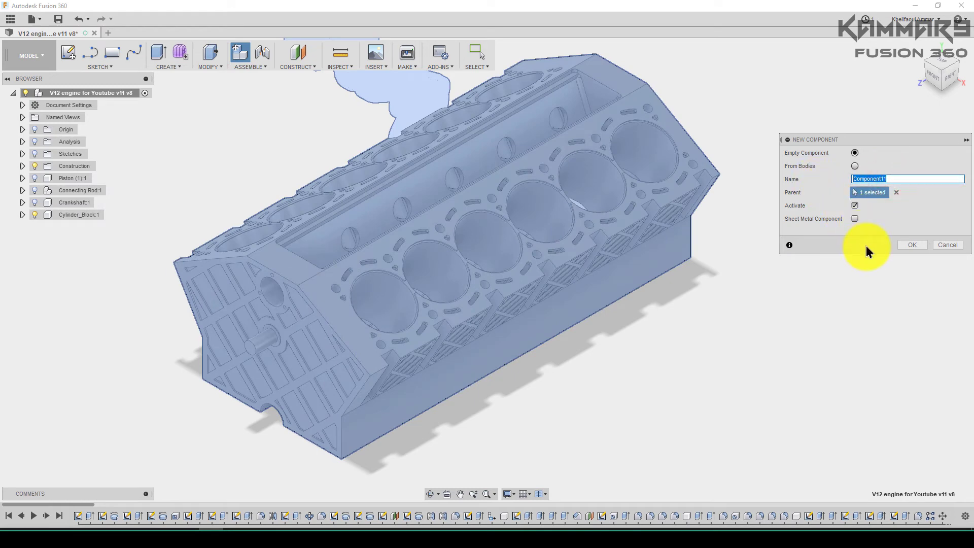
type("S")
type("lee")
type("ve")
type(" va")
type("lce")
key("BackSpace")
key("BackSpace")
type("ve")
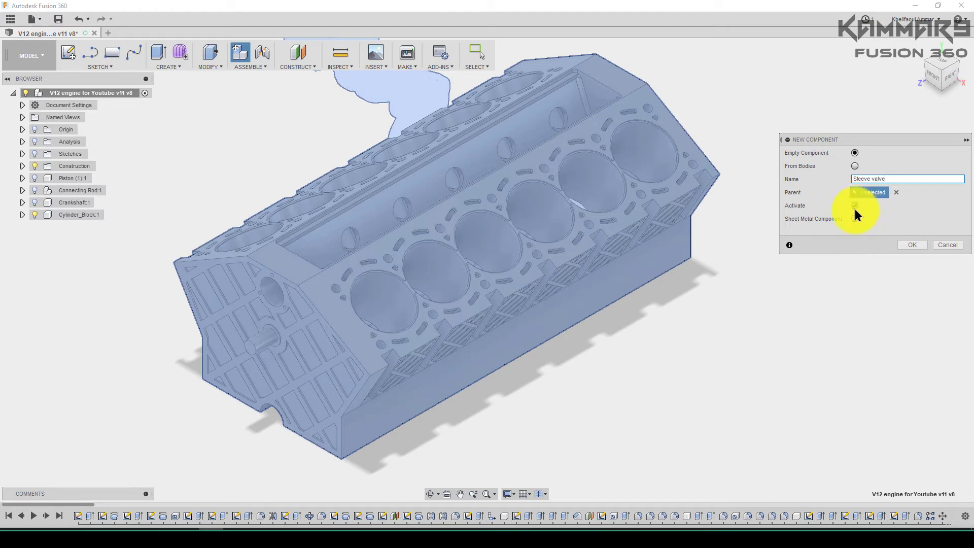
left_click(916, 244)
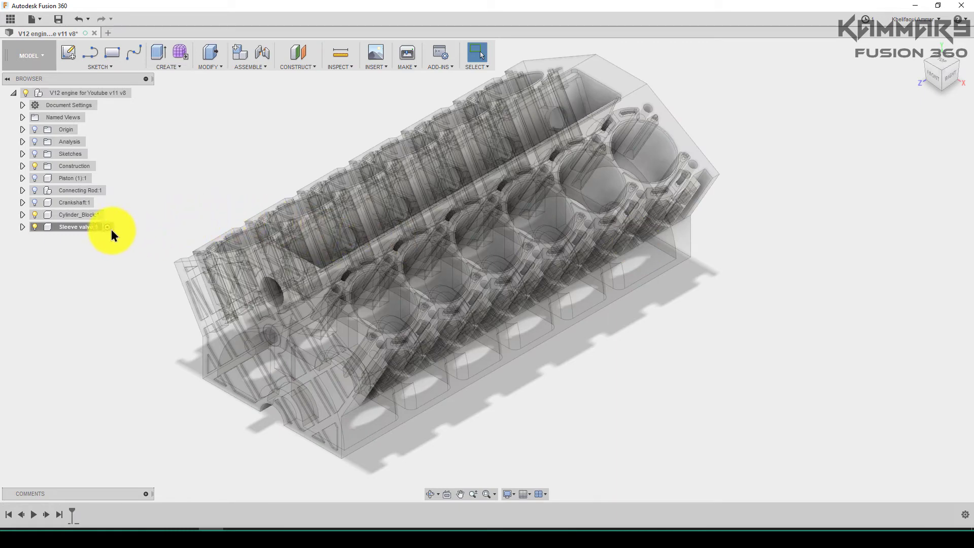
mouse_move(78, 215)
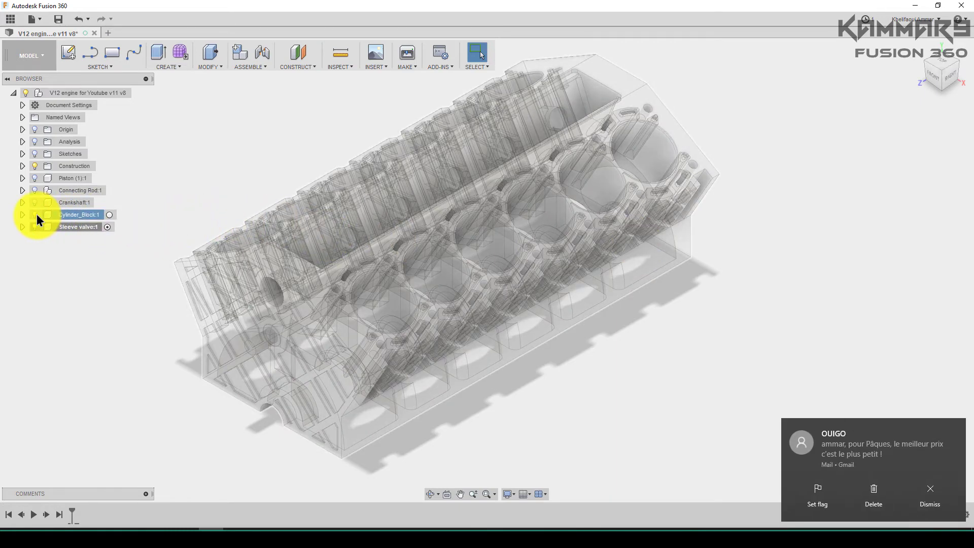
left_click(35, 215)
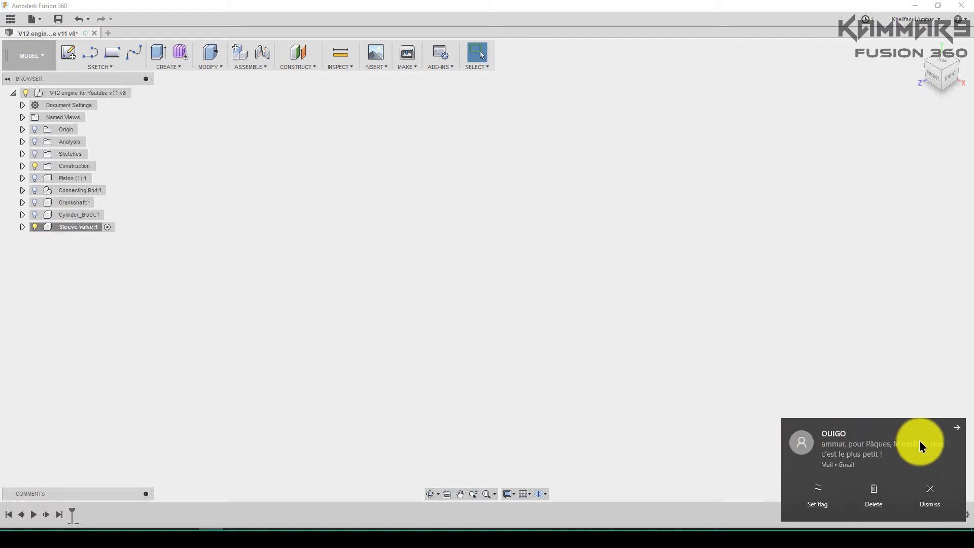
left_click(956, 429)
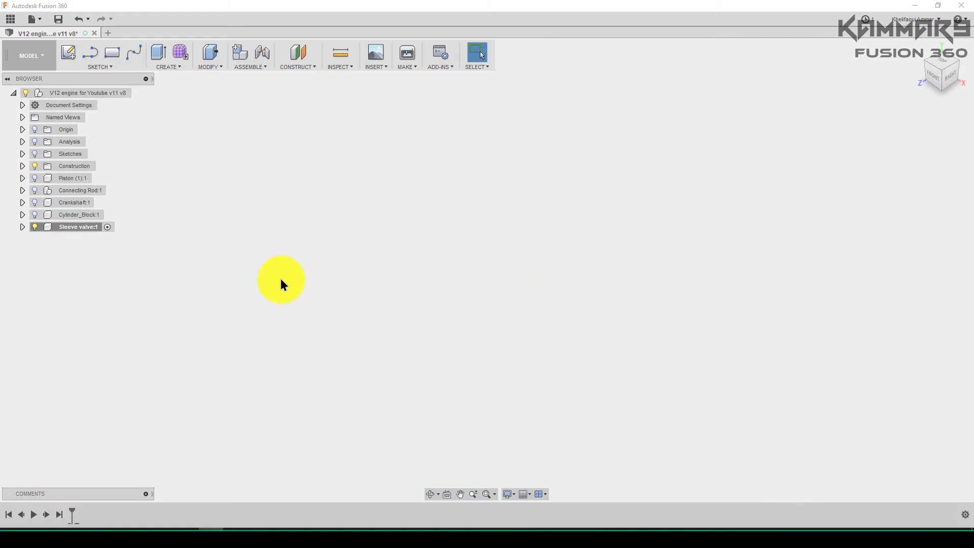
Step: Sketch an 85 mm diameter circle on the XZ top origin plane
key("s")
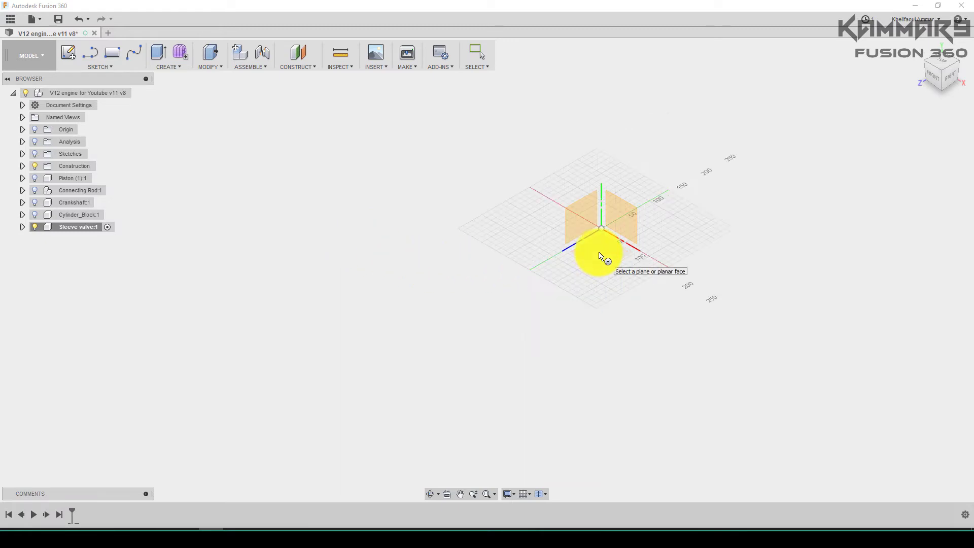
left_click(599, 255)
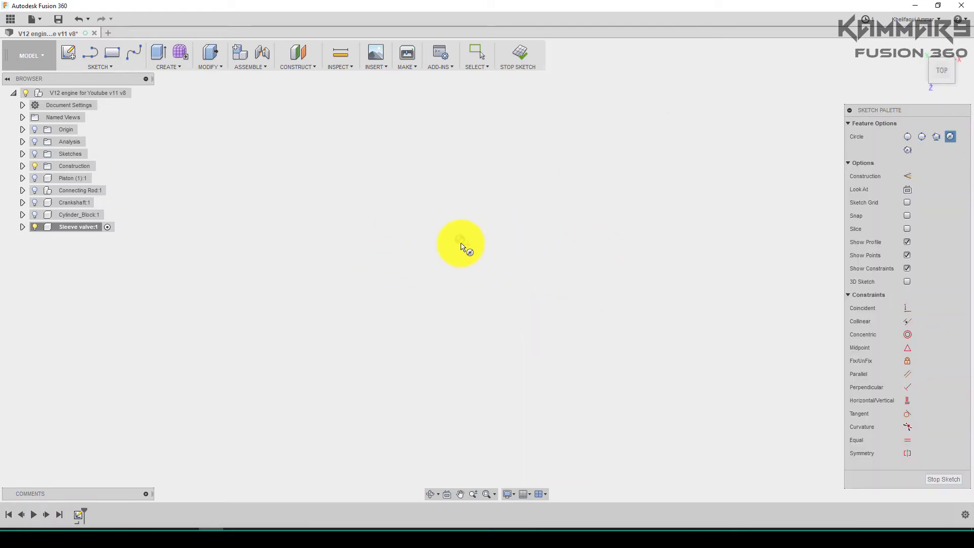
left_click(459, 240)
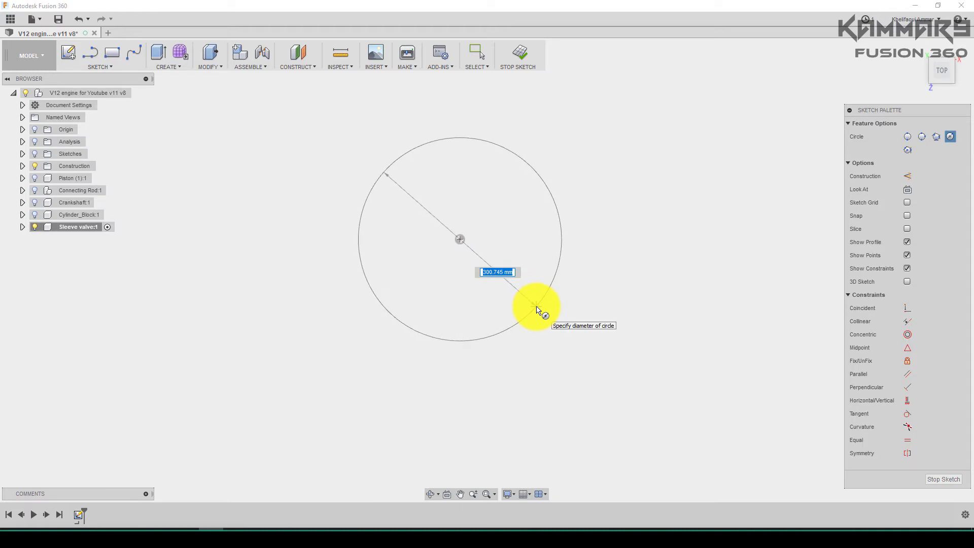
type("5")
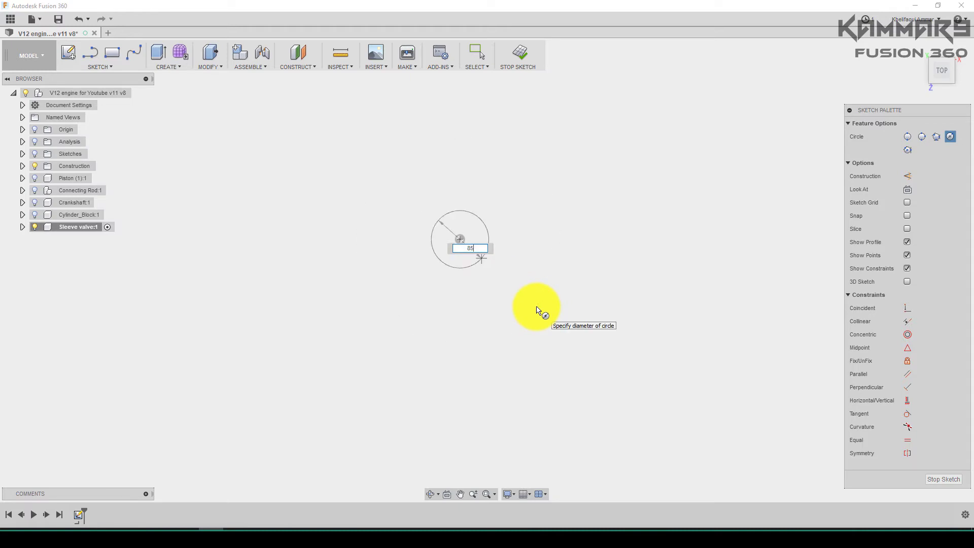
key("Return")
key("Escape")
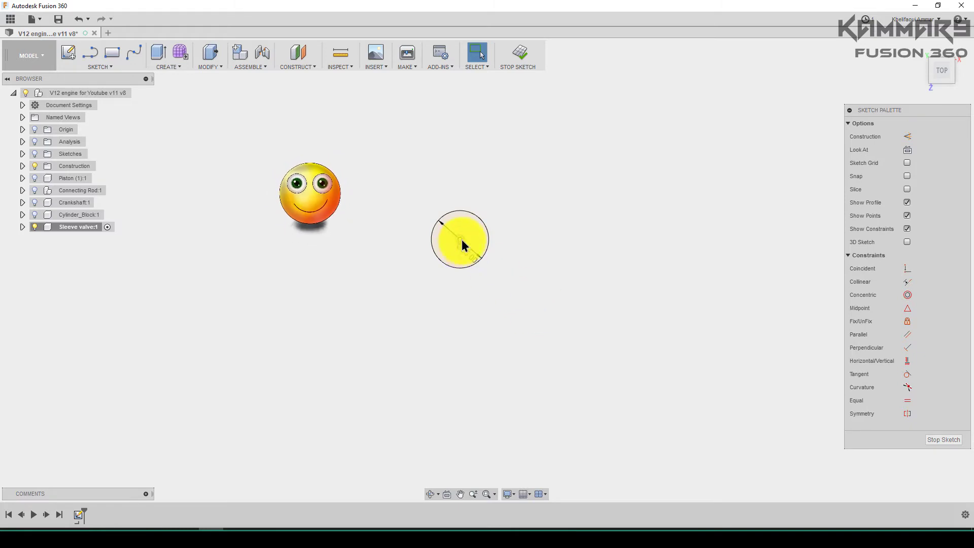
scroll(464, 245, "up", 5)
scroll(452, 244, "up", 2)
scroll(449, 246, "up", 2)
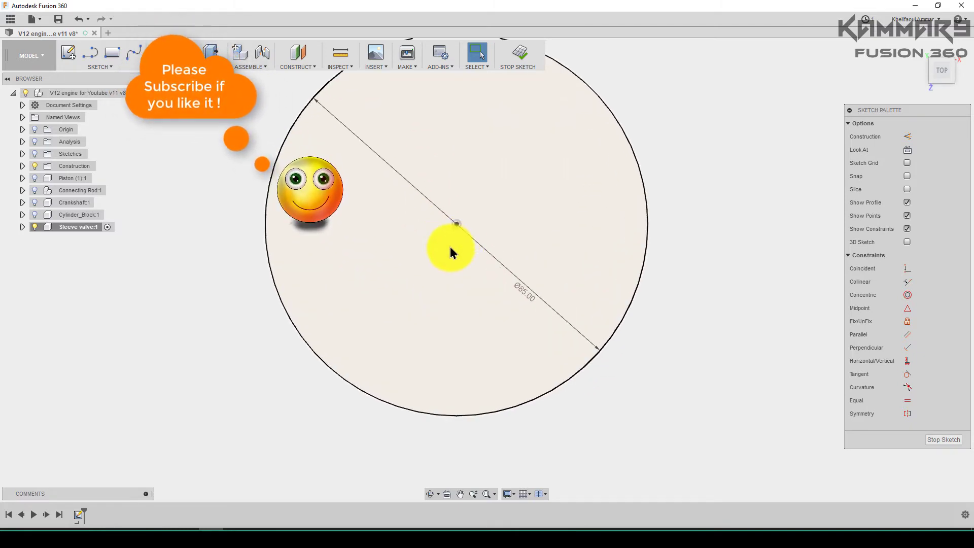
key("o")
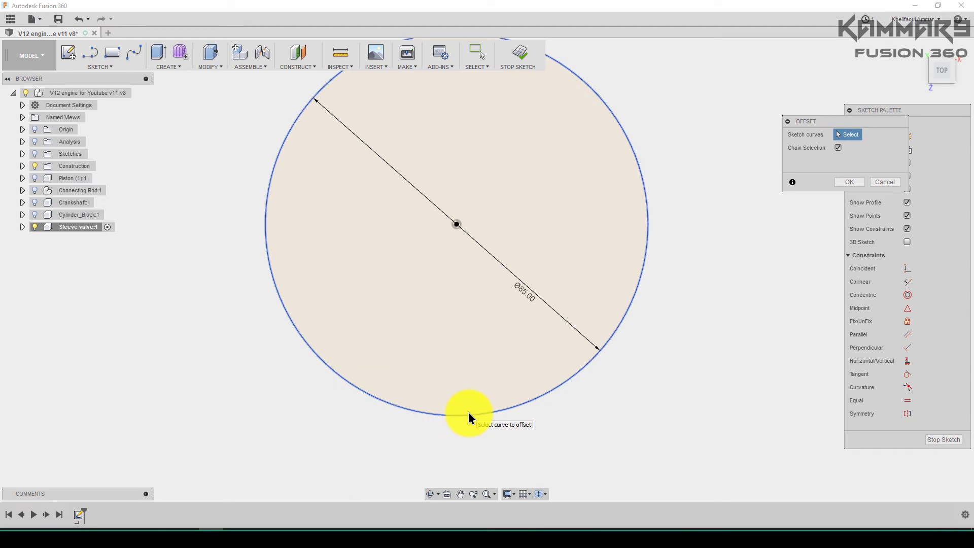
Step: Offset the 85 mm circle outward by 0.5 mm
left_click(468, 411)
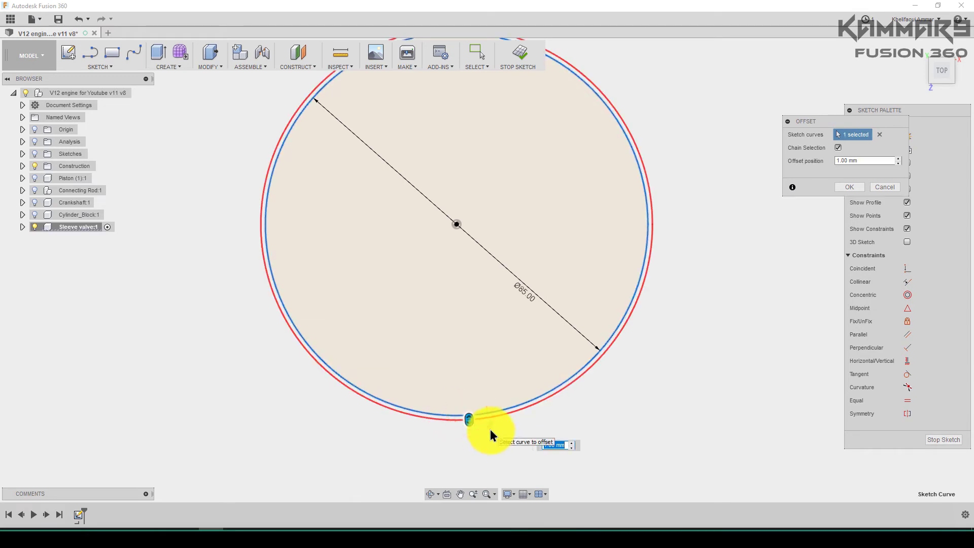
type("0.5")
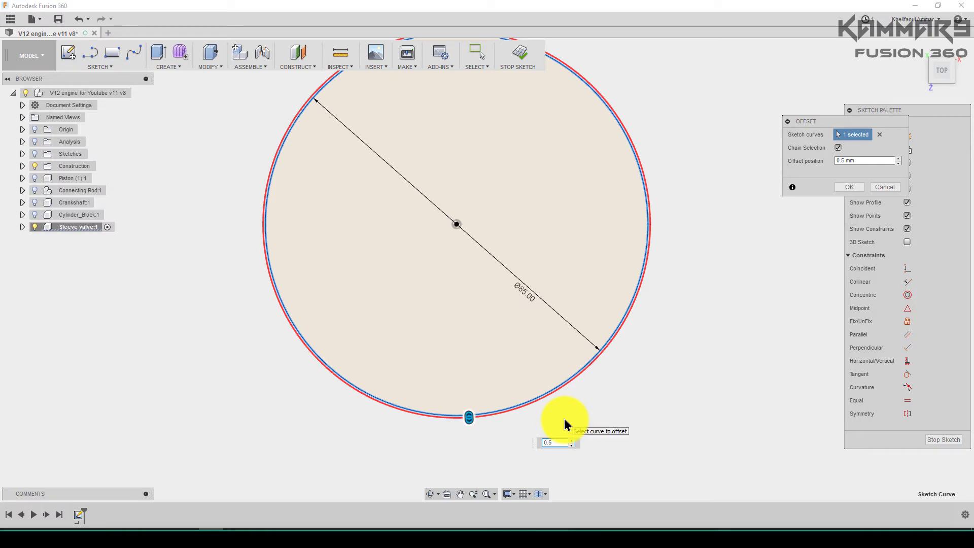
key("Return")
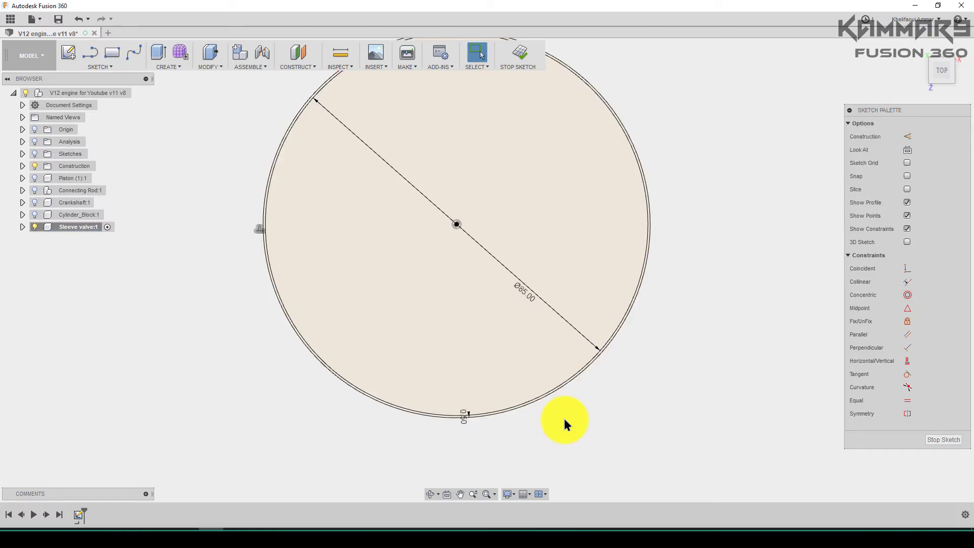
scroll(533, 432, "down", 1)
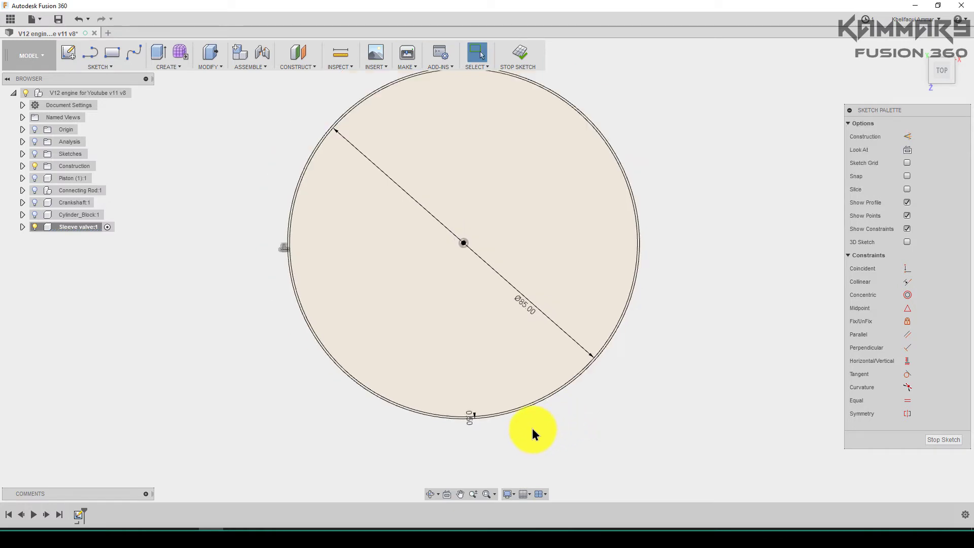
scroll(531, 428, "down", 1)
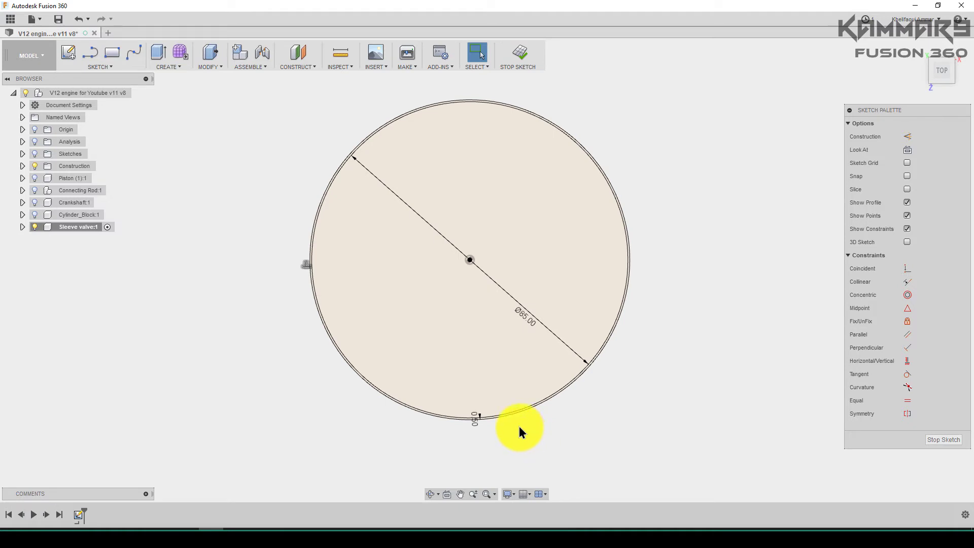
Step: Extrude the thin ring profile 110 mm into a hollow tube
key("e")
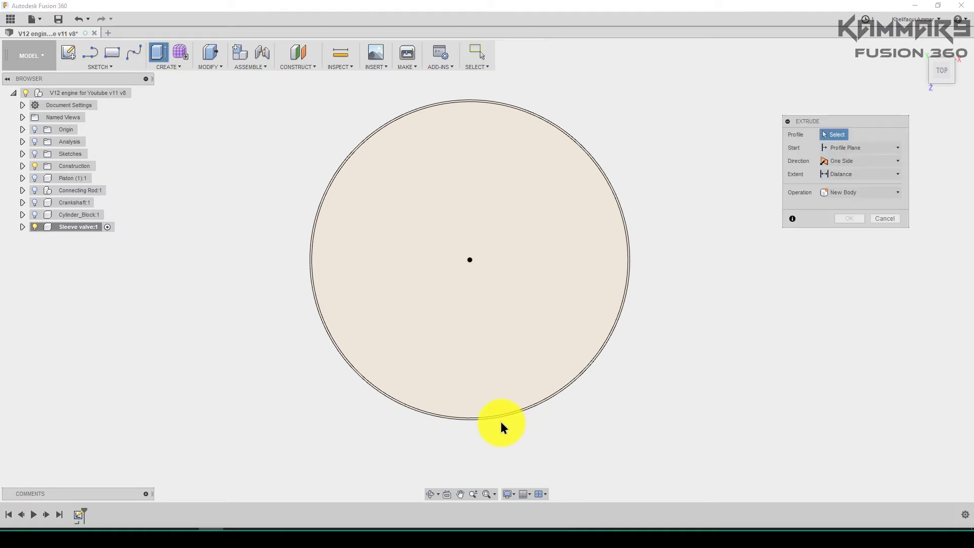
scroll(501, 421, "up", 1)
scroll(489, 413, "up", 2)
left_click(482, 417)
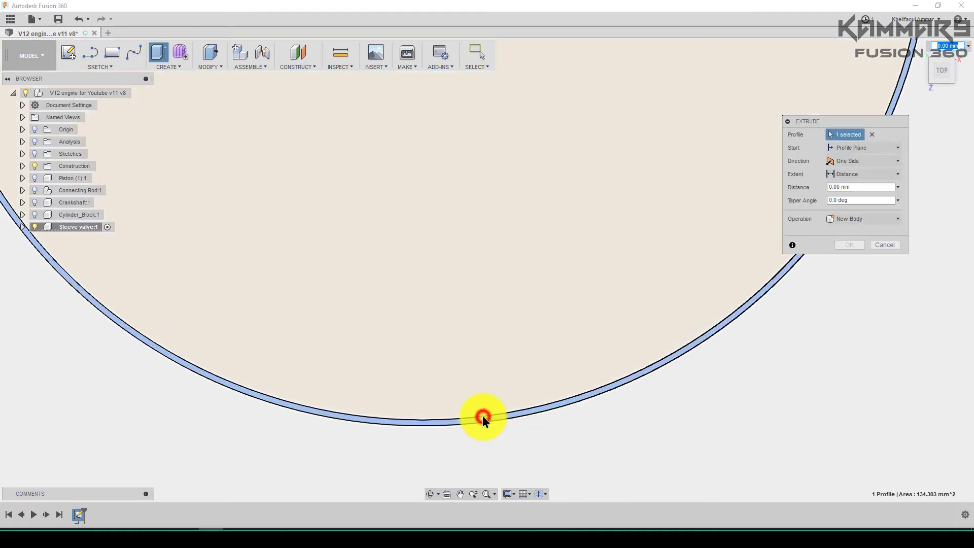
scroll(528, 357, "down", 1)
scroll(528, 357, "down", 1)
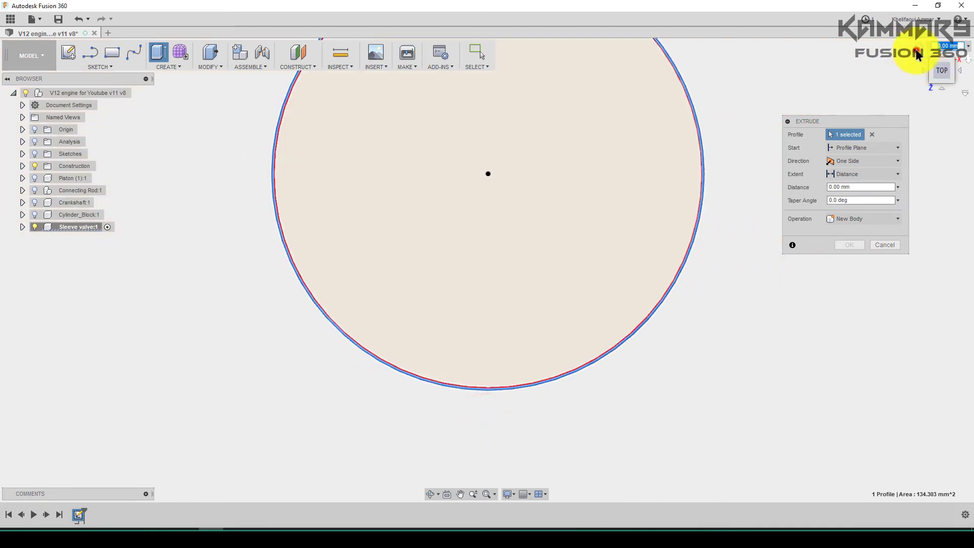
mouse_move(687, 374)
middle_mouse_down("shift")
mouse_move(570, 221)
mouse_move(643, 333)
middle_mouse_up("shift")
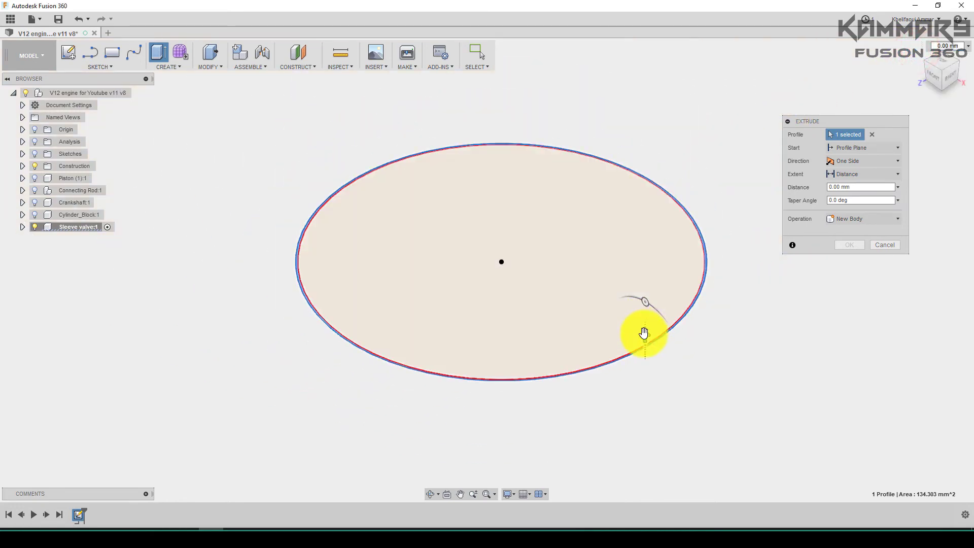
left_click_drag(643, 332, 637, 207)
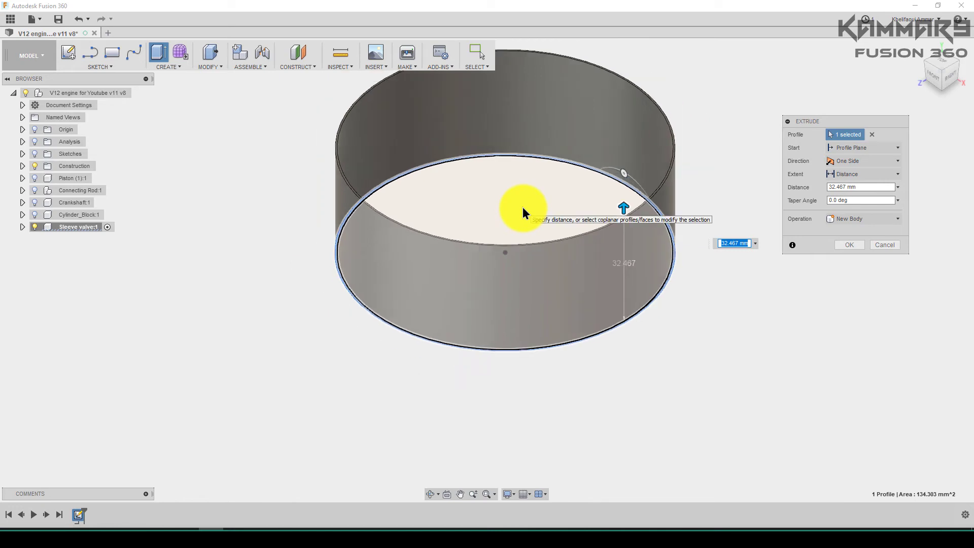
type("0")
key("Return")
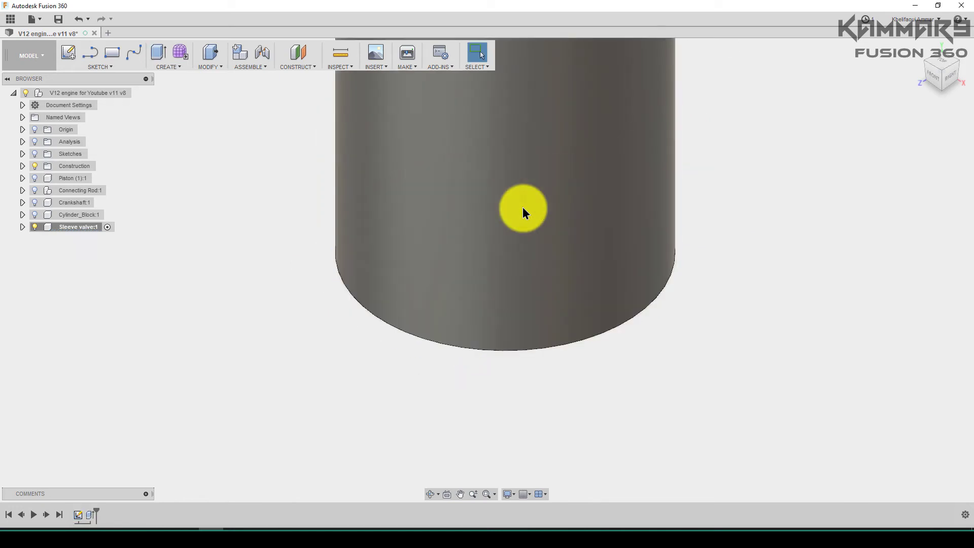
Step: Start a new sketch on the tube's thin rim face
scroll(481, 350, "down", 5)
mouse_move(467, 307)
middle_mouse_down("shift")
mouse_move(474, 136)
mouse_move(505, 185)
mouse_move(565, 172)
mouse_move(561, 191)
mouse_move(574, 174)
middle_mouse_up("shift")
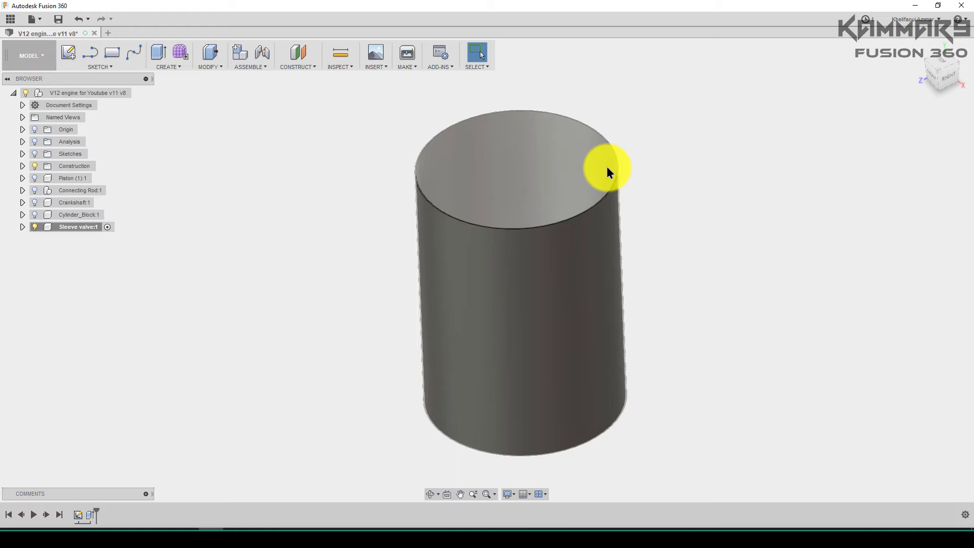
mouse_move(606, 167)
middle_mouse_down("shift")
mouse_move(612, 126)
mouse_move(576, 135)
mouse_move(567, 102)
mouse_move(564, 168)
mouse_move(536, 161)
middle_mouse_up("shift")
key("Escape")
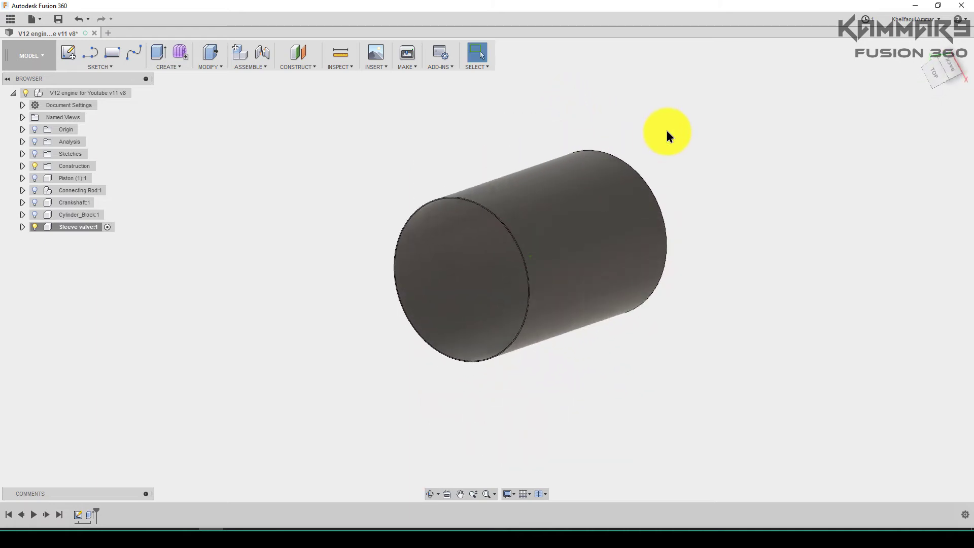
scroll(450, 257, "up", 3)
scroll(420, 274, "up", 3)
scroll(418, 272, "up", 3)
scroll(391, 235, "up", 3)
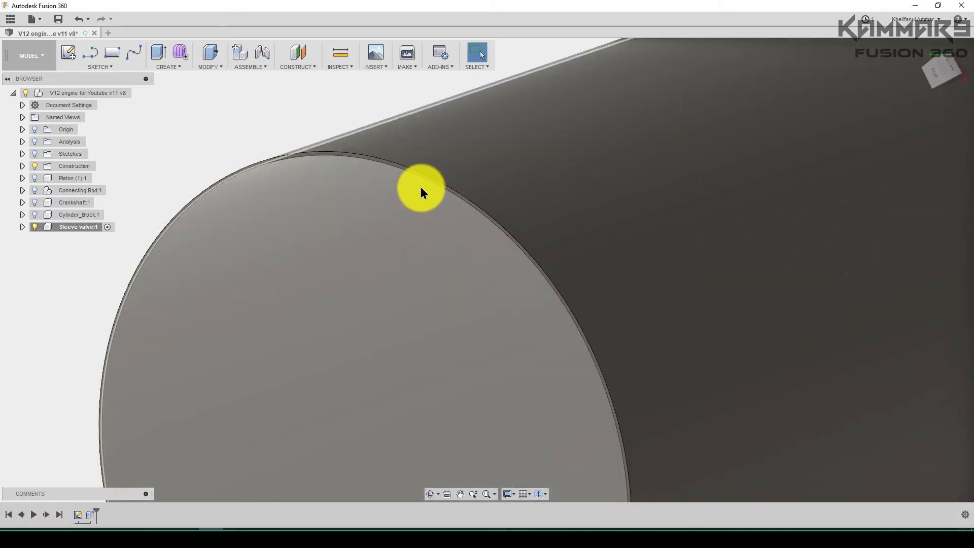
scroll(413, 180, "up", 2)
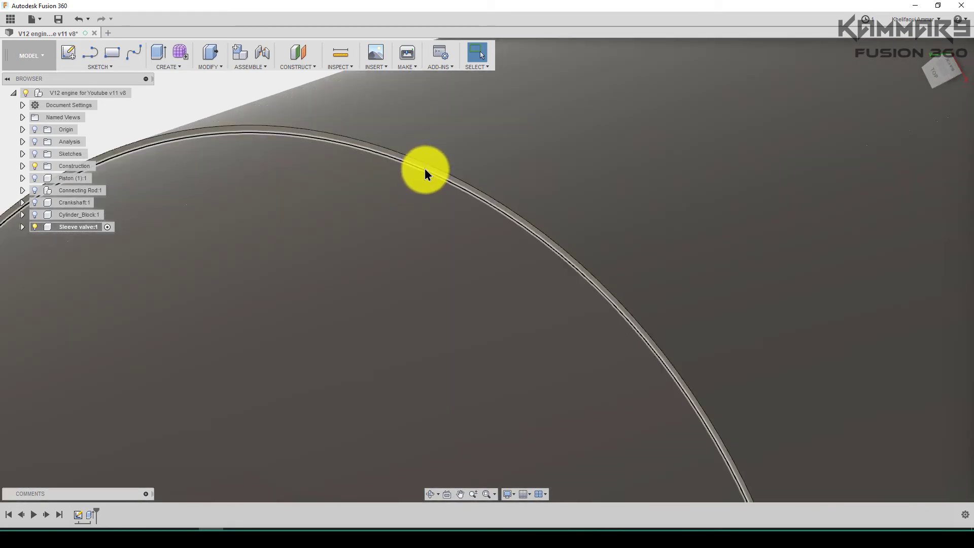
scroll(424, 170, "up", 2)
left_click(436, 165)
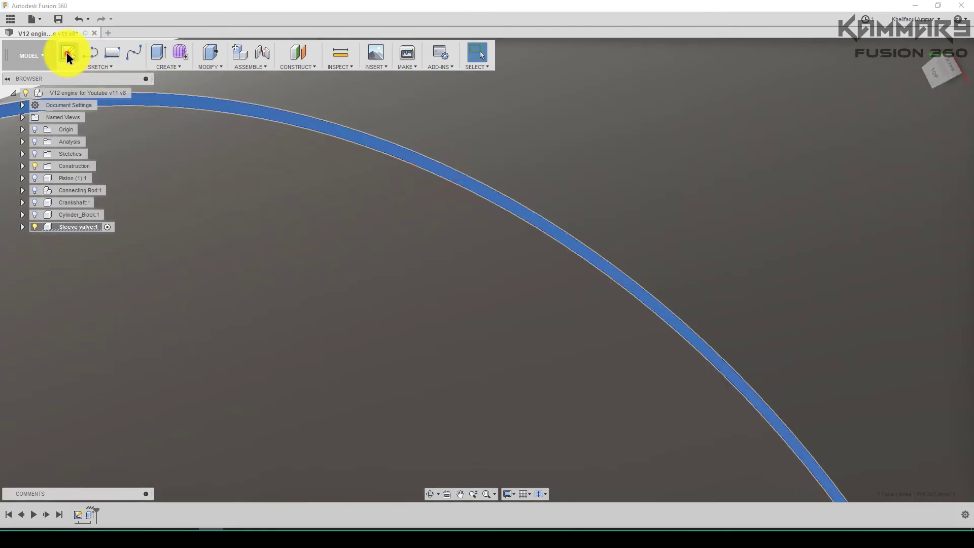
left_click(68, 53)
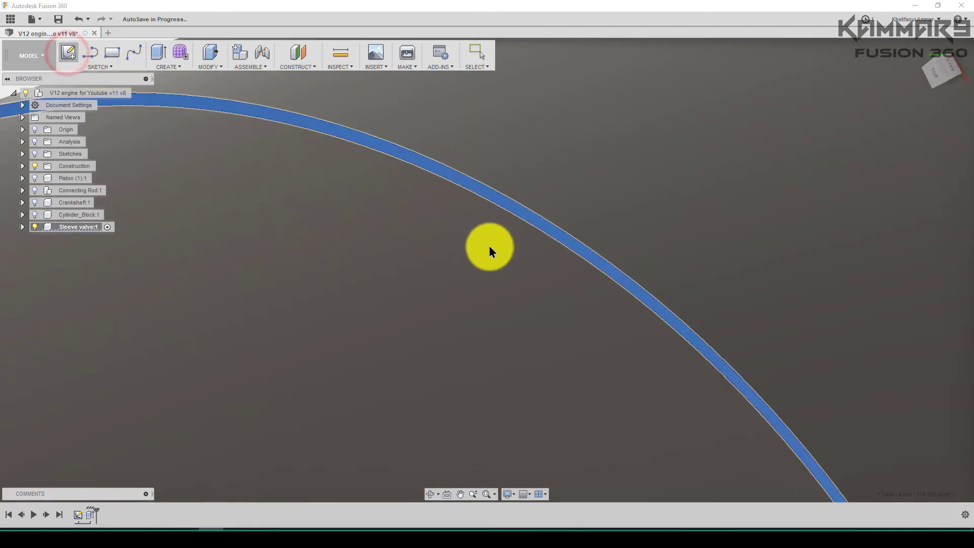
Step: Project the sleeve's outer circle edge into the rim sketch
left_click(521, 238)
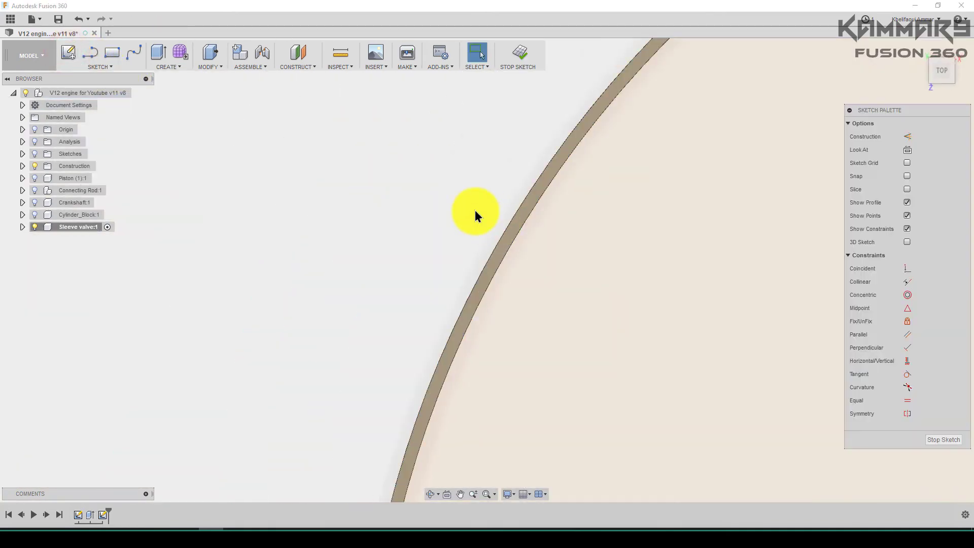
scroll(368, 208, "down", 5)
scroll(487, 268, "up", 2)
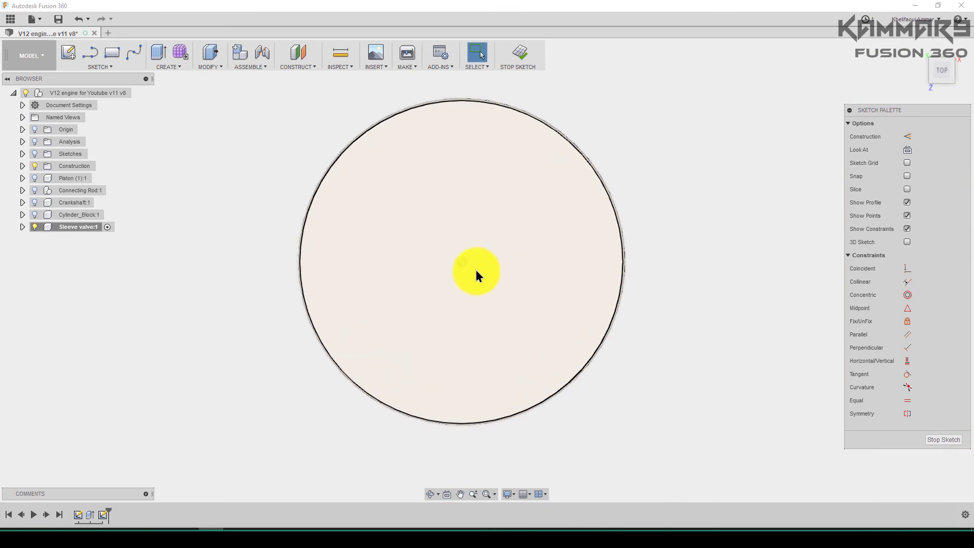
scroll(488, 269, "up", 2)
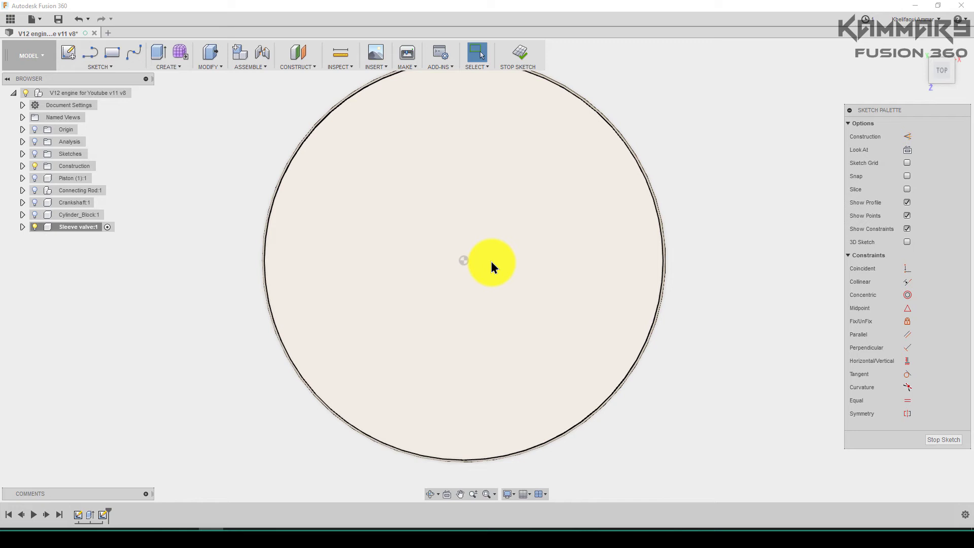
scroll(659, 298, "up", 3)
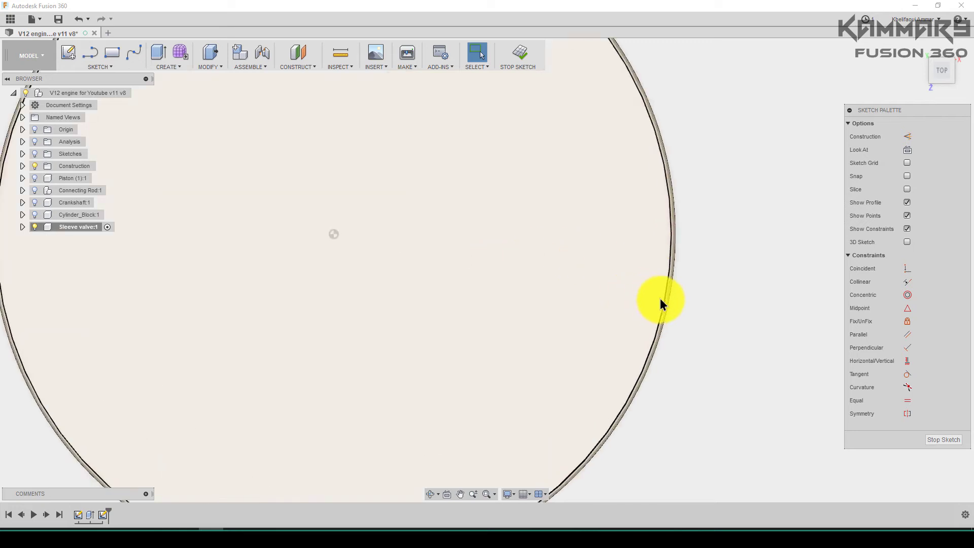
scroll(663, 301, "up", 2)
scroll(677, 305, "up", 2)
left_click(668, 300)
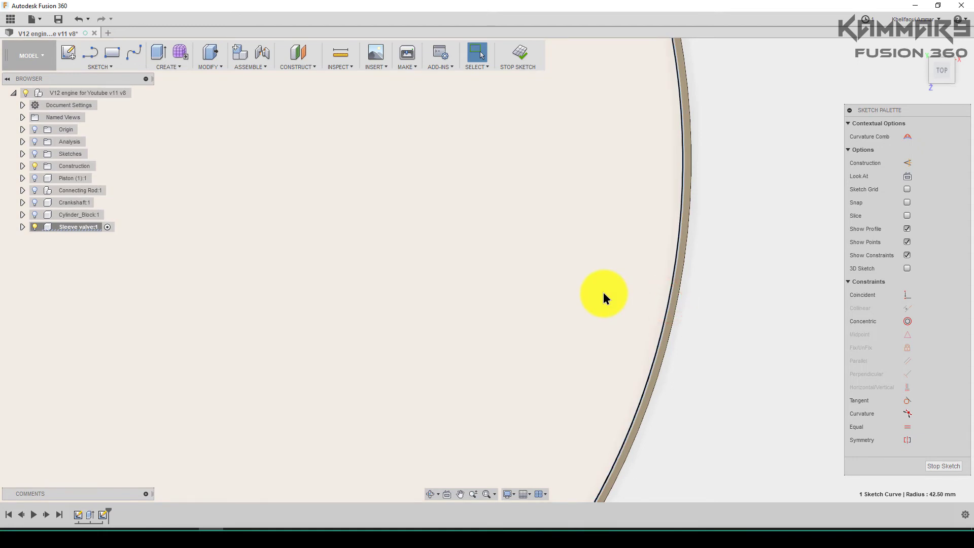
key("p")
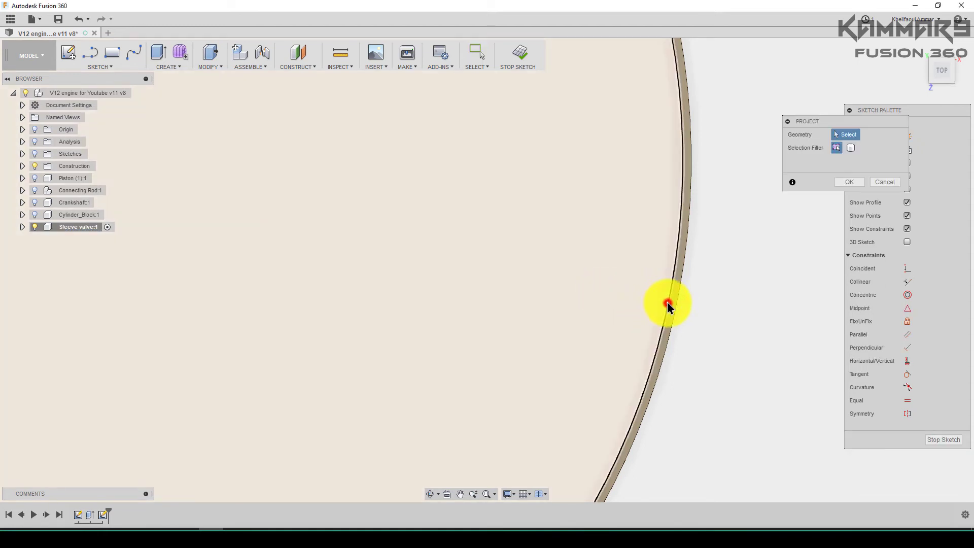
left_click(667, 303)
left_click(676, 242)
left_click(842, 184)
left_click(794, 230)
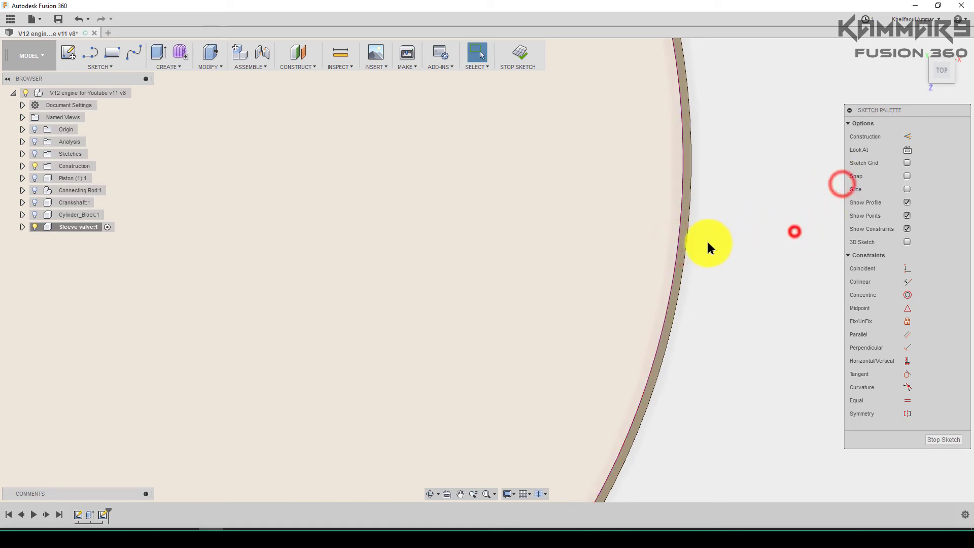
Step: Offset the projected circle by 2 mm and select the resulting ring profile
key("o")
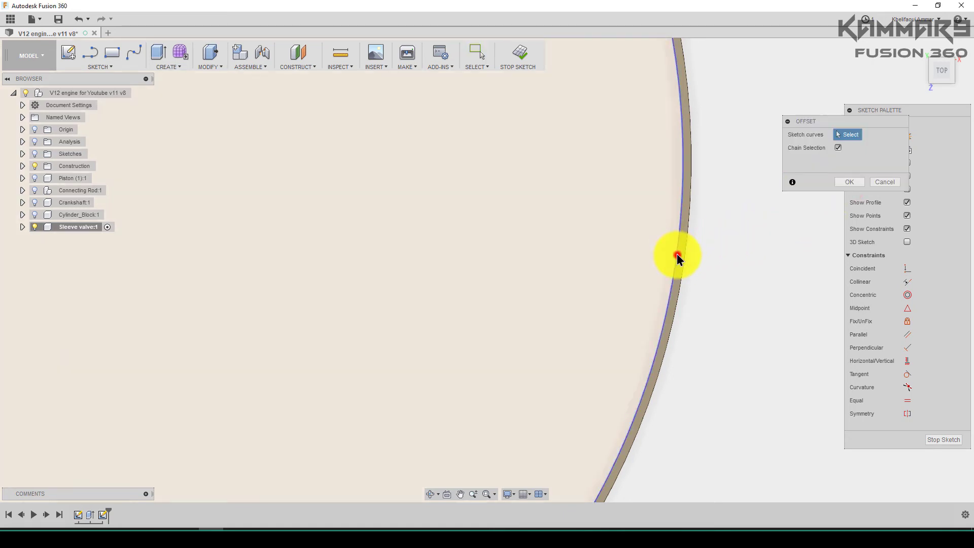
left_click(677, 253)
type("2")
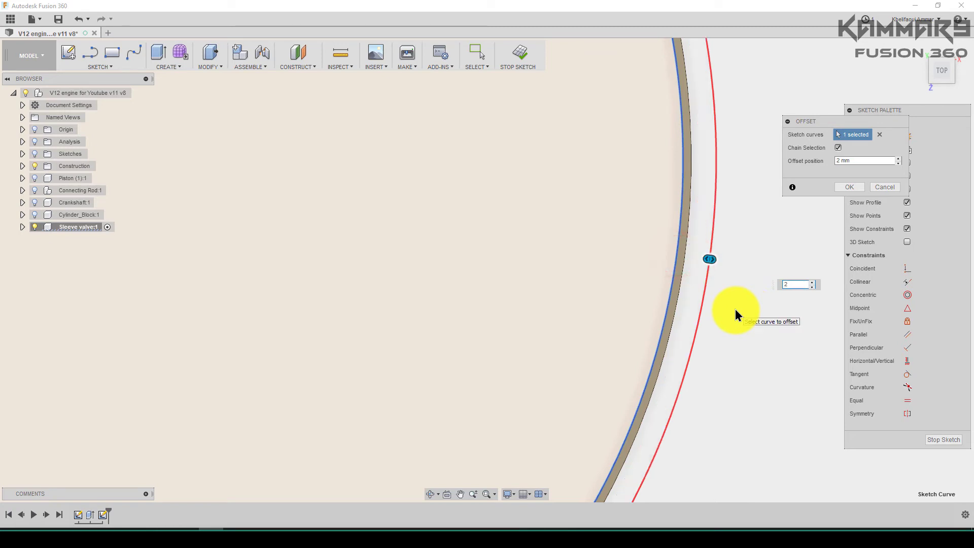
key("Return")
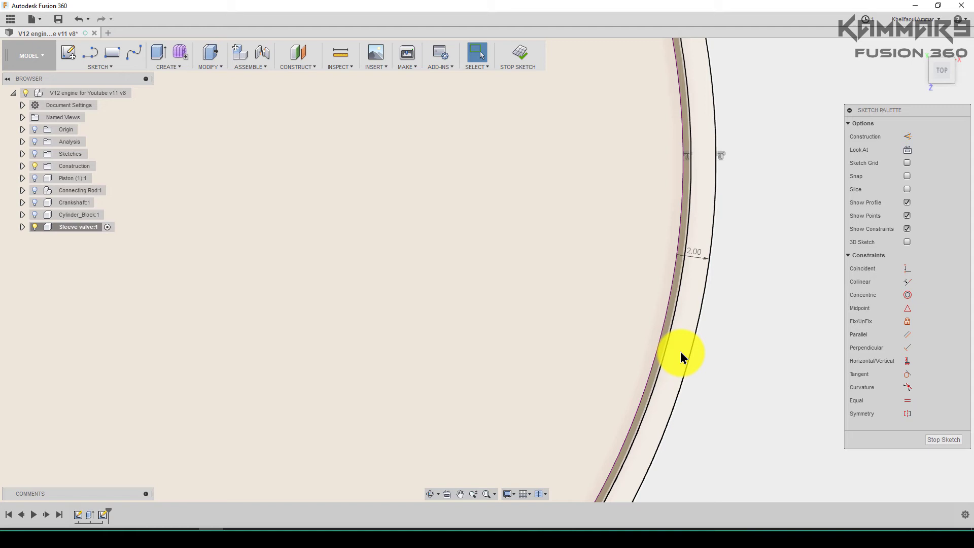
scroll(678, 352, "down", 3)
scroll(674, 276, "down", 2)
scroll(693, 252, "up", 3)
scroll(689, 267, "up", 2)
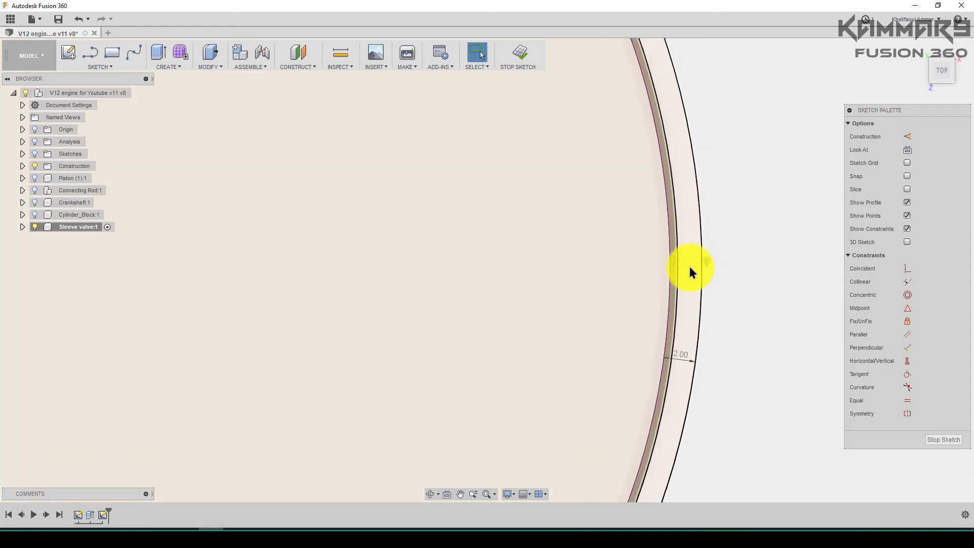
scroll(703, 266, "down", 1)
scroll(712, 226, "down", 2)
scroll(710, 232, "down", 2)
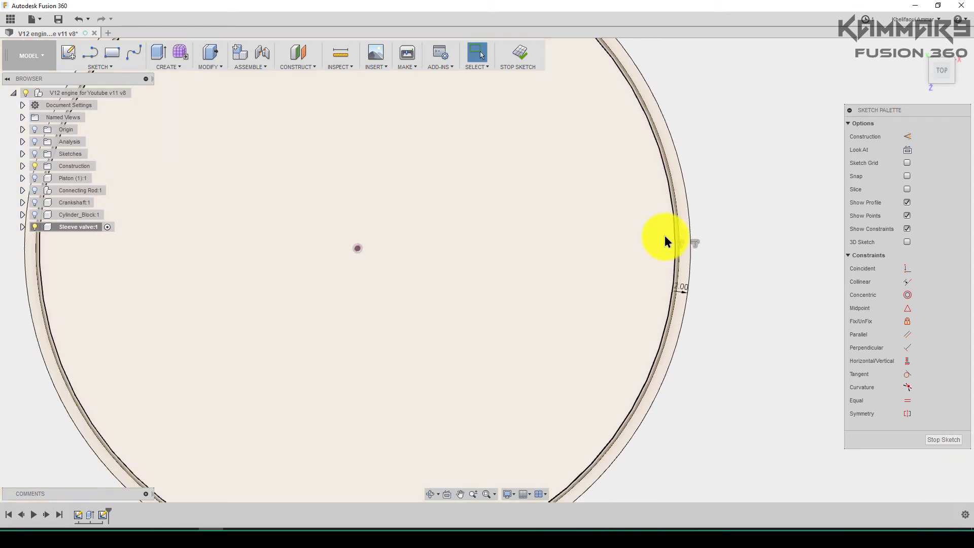
left_click(679, 249)
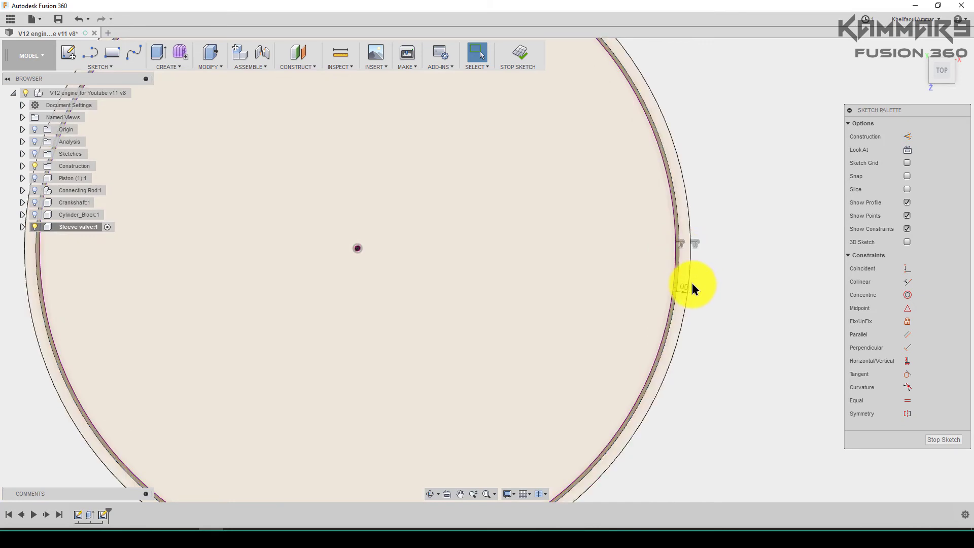
scroll(688, 279, "up", 2)
key("q")
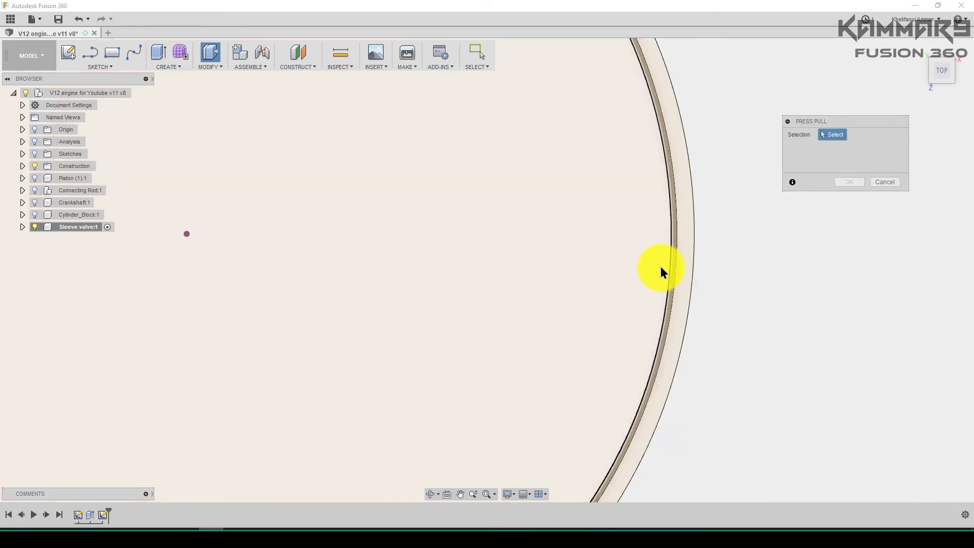
Step: Extrude both thin ring profiles 2 mm, joined to the sleeve as a lip
left_click(684, 270)
scroll(659, 266, "down", 2)
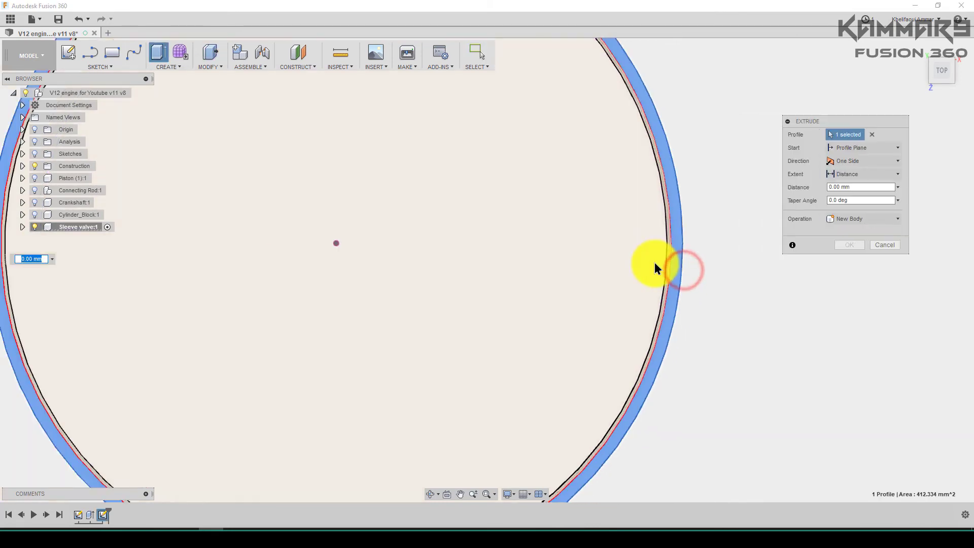
scroll(655, 262, "down", 2)
mouse_move(607, 251)
middle_mouse_down("shift")
mouse_move(586, 257)
mouse_move(628, 265)
mouse_move(404, 260)
middle_mouse_up("shift")
scroll(406, 403, "up", 2)
scroll(431, 383, "up", 1)
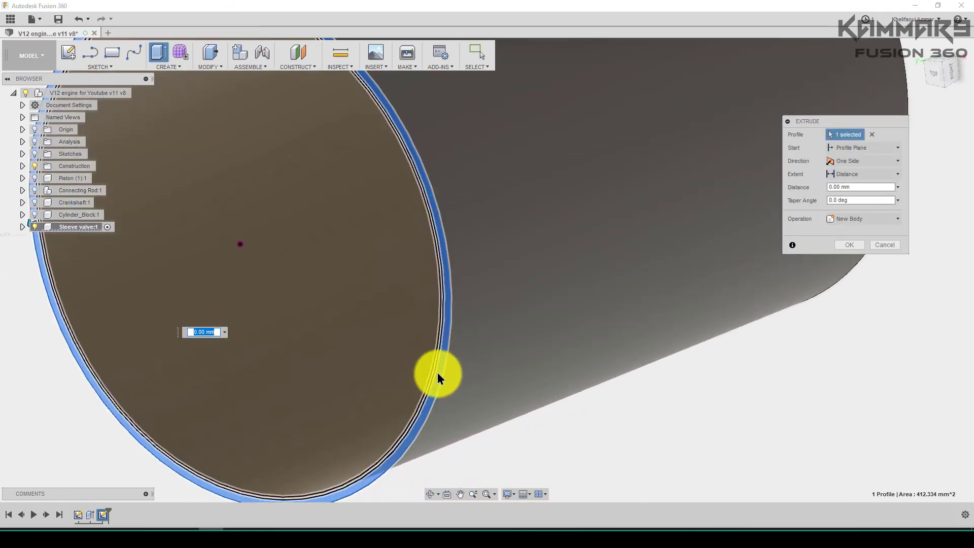
scroll(431, 384, "down", 1)
scroll(429, 392, "up", 3)
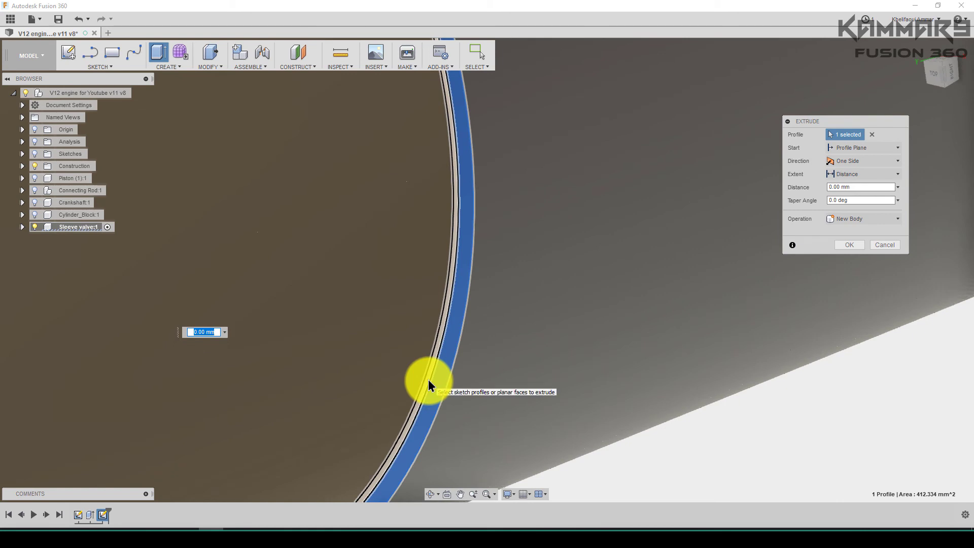
left_click(428, 379)
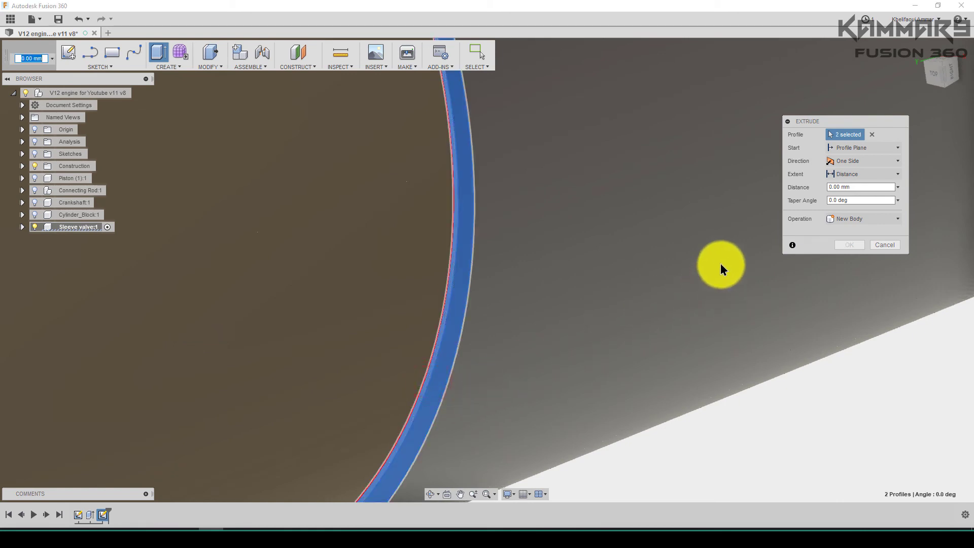
left_click_drag(854, 186, 806, 190)
type("2")
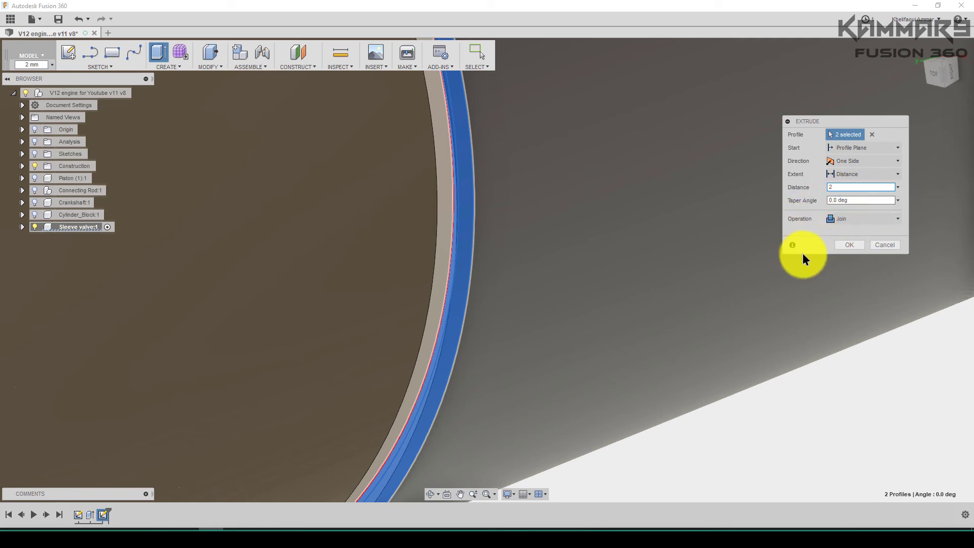
left_click(845, 244)
scroll(665, 275, "down", 5)
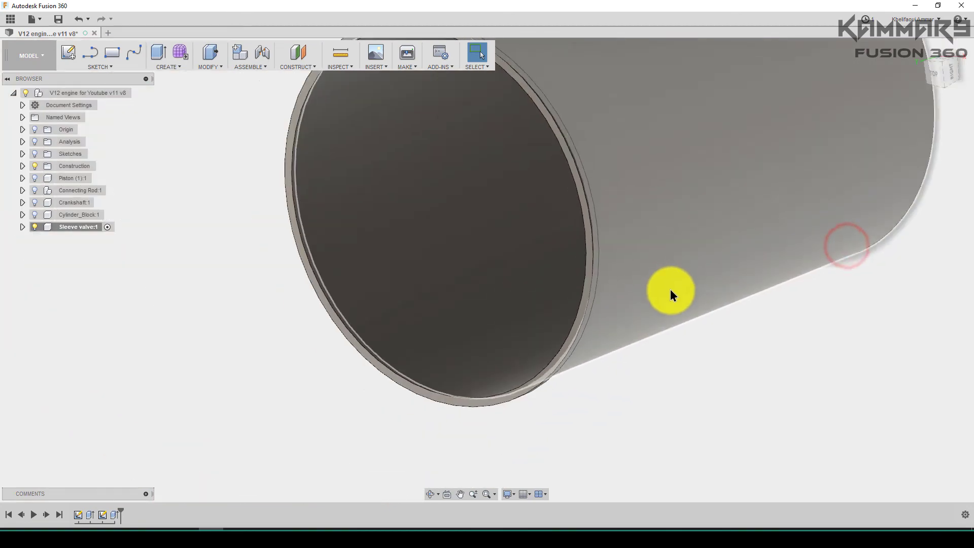
scroll(670, 289, "down", 3)
mouse_move(705, 363)
middle_mouse_down("shift")
mouse_move(616, 211)
mouse_move(536, 247)
mouse_move(582, 223)
mouse_move(652, 217)
mouse_move(595, 238)
mouse_move(366, 246)
middle_mouse_up("shift")
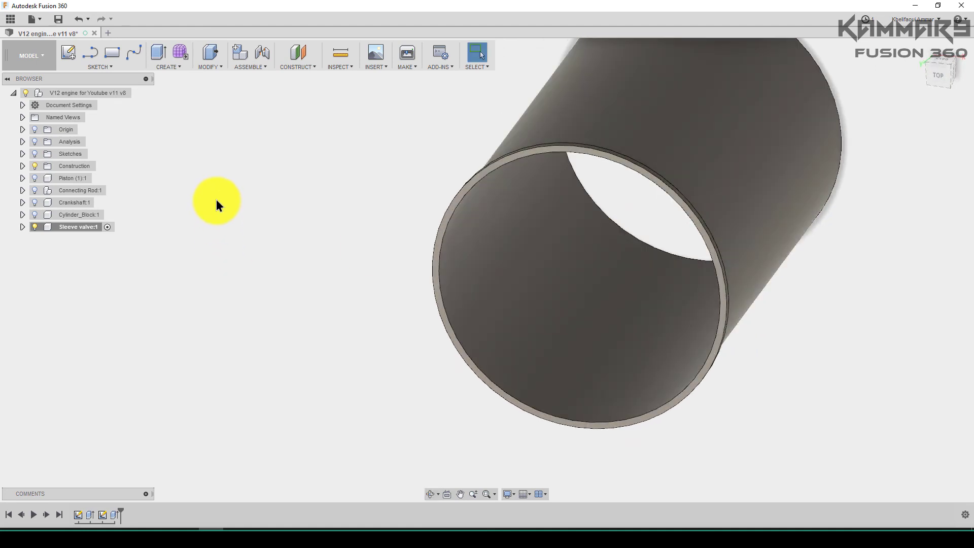
Step: Save a new version of the sleeve valve design
left_click(58, 19)
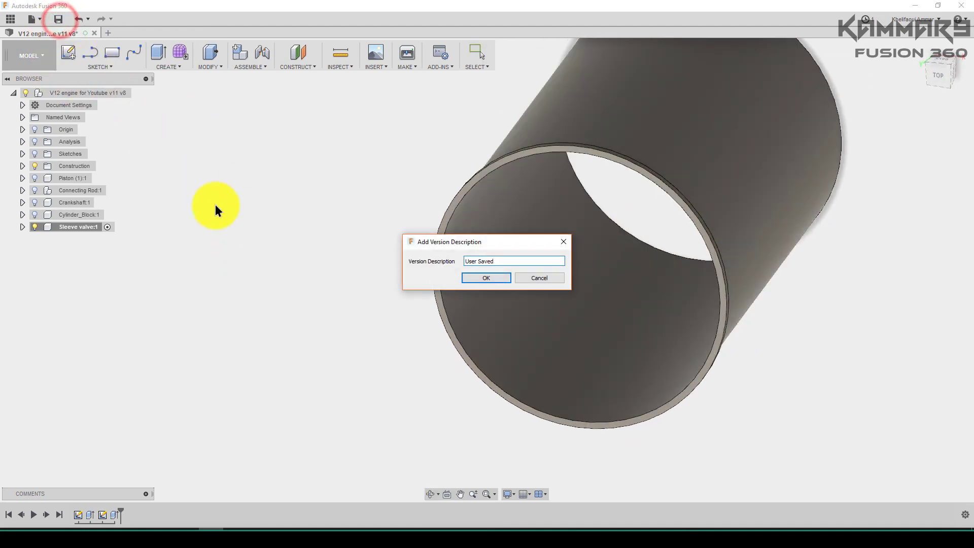
left_click(476, 276)
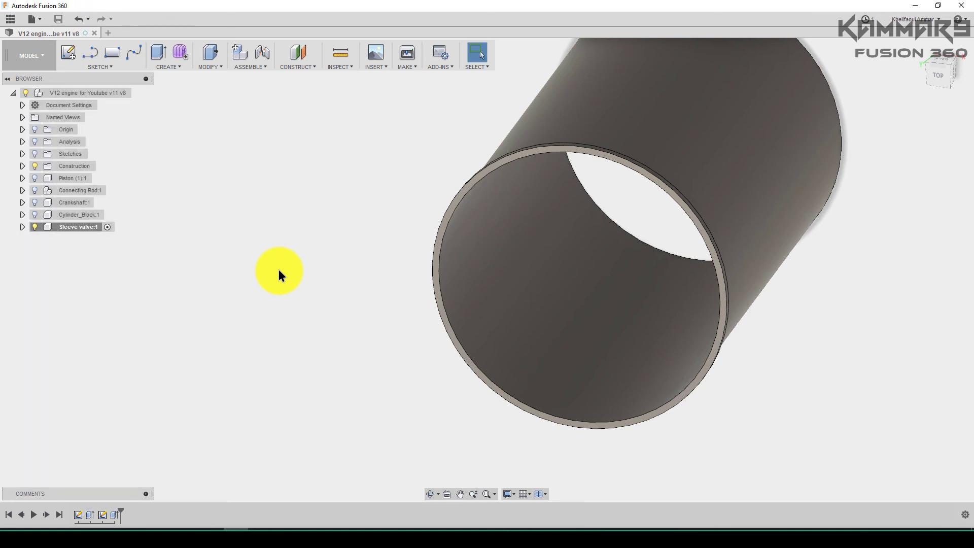
mouse_move(311, 309)
middle_mouse_down("shift")
mouse_move(348, 304)
mouse_move(305, 289)
middle_mouse_up("shift")
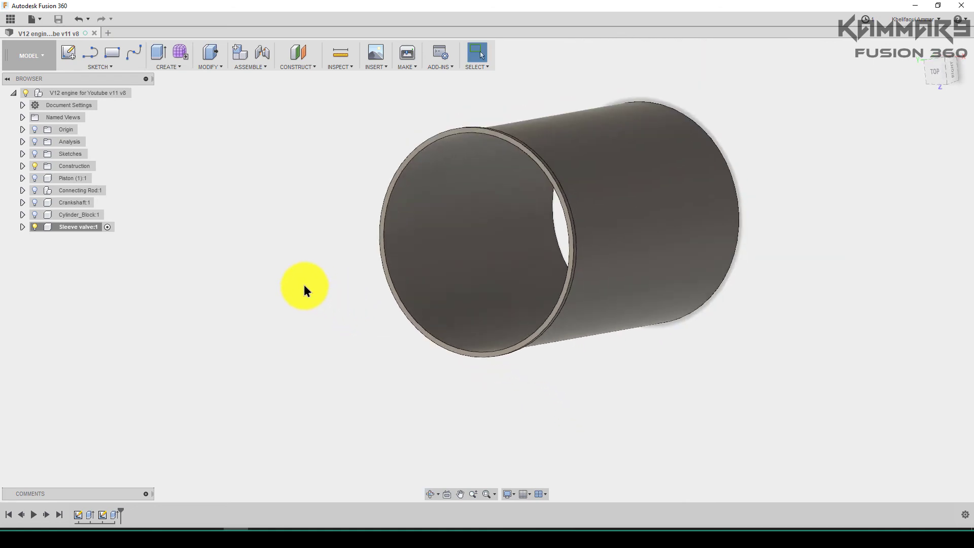
Step: Show the Cylinder_Block and activate the top-level engine assembly
left_click(35, 215)
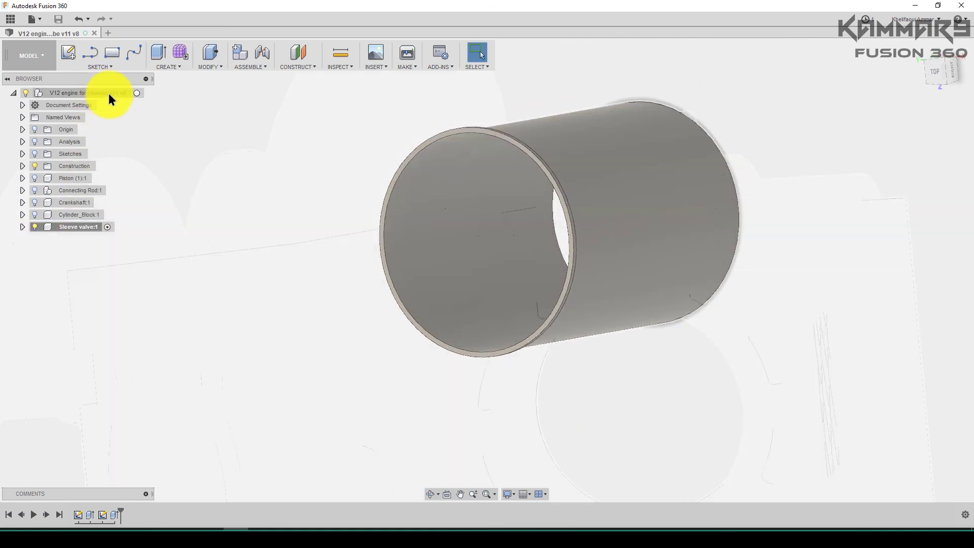
left_click(139, 94)
scroll(355, 245, "down", 2)
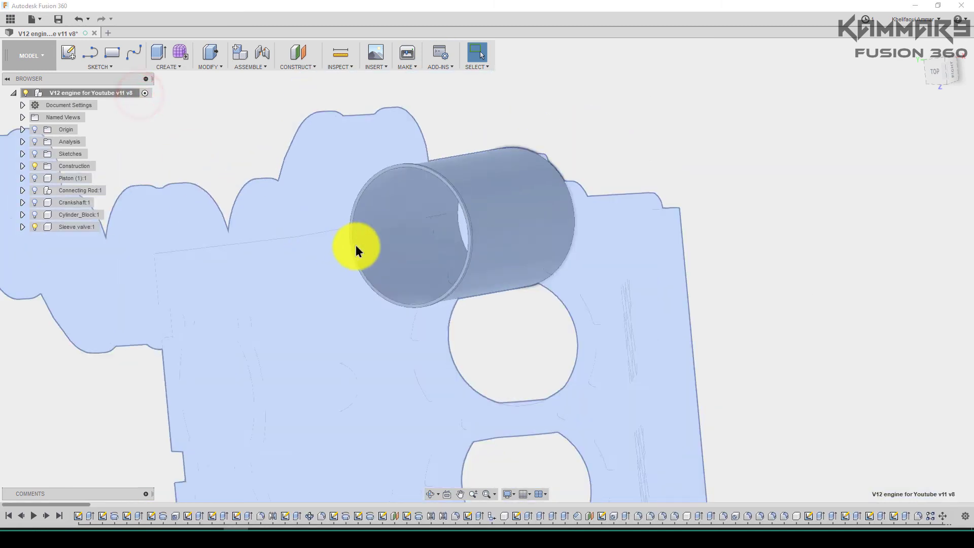
scroll(379, 237, "down", 4)
middle_click_drag(538, 137, 421, 205, "shift")
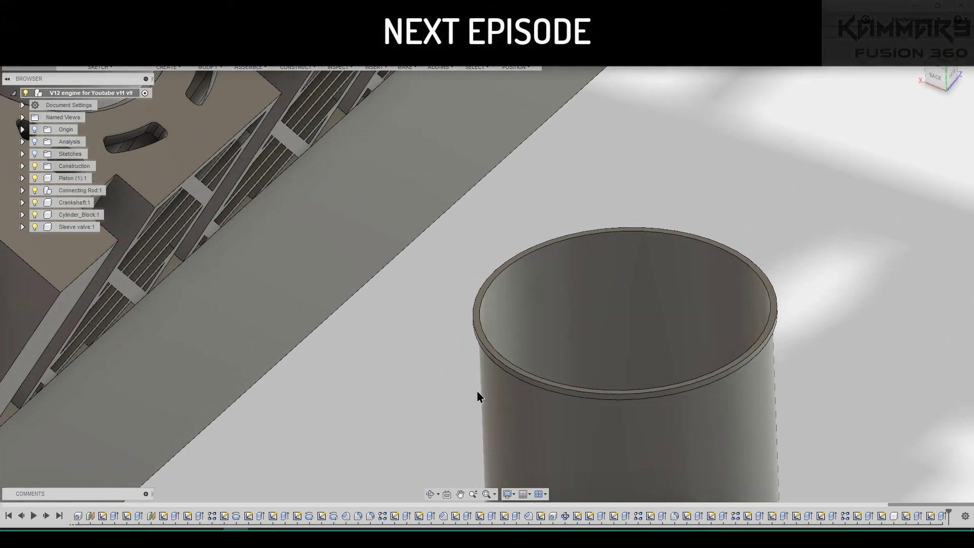
Step: Select Sleeve valve:11 and confirm the Cylindrical joint about the Z axis
scroll(477, 395, "down", 5)
scroll(494, 335, "down", 3)
scroll(538, 350, "down", 3)
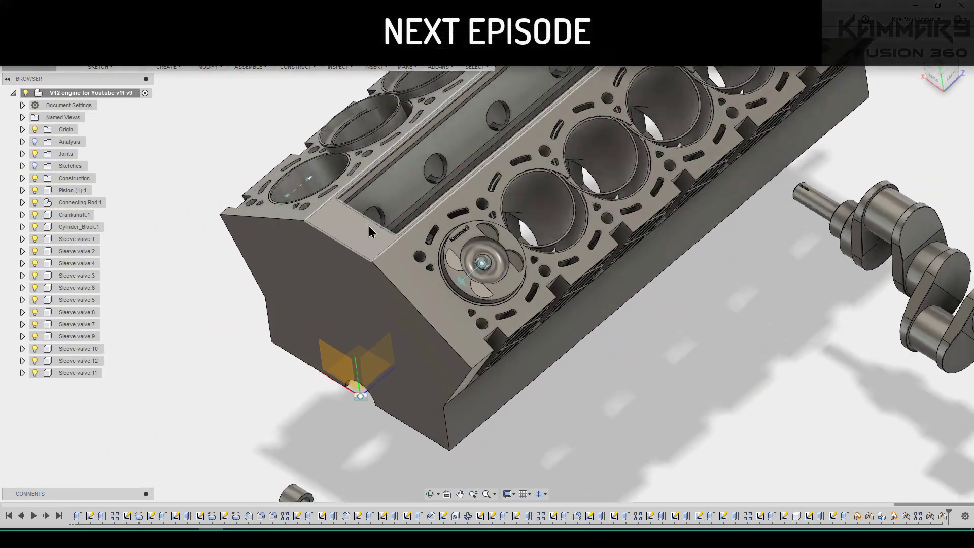
left_click(75, 372)
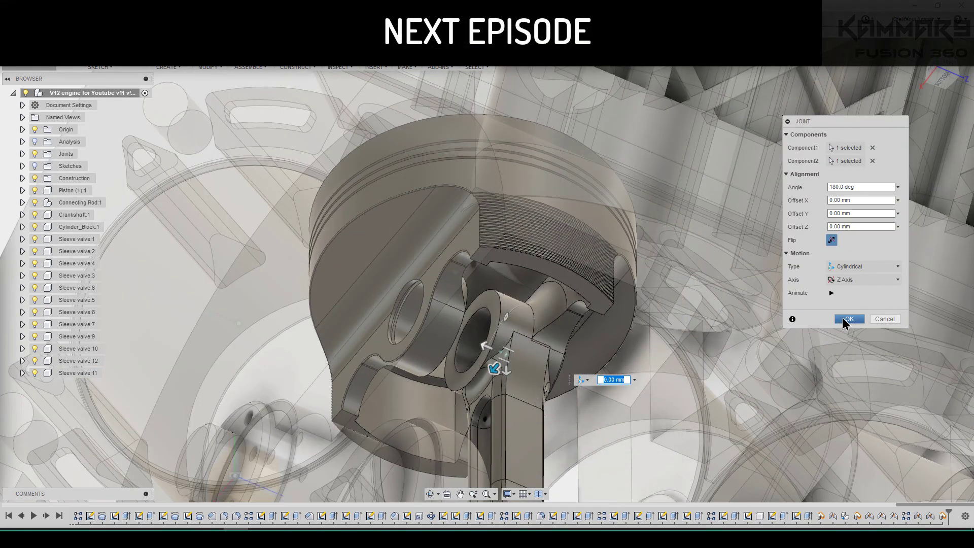
left_click(848, 319)
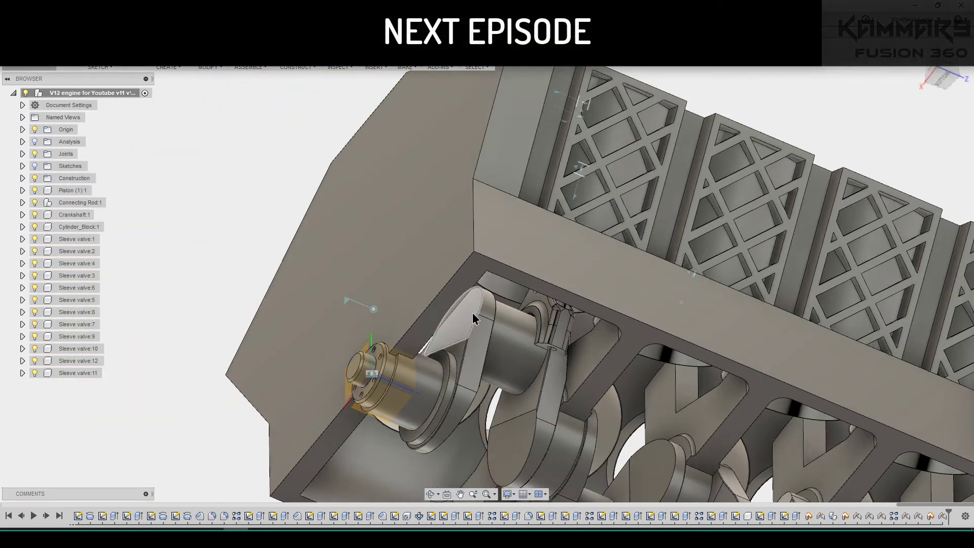